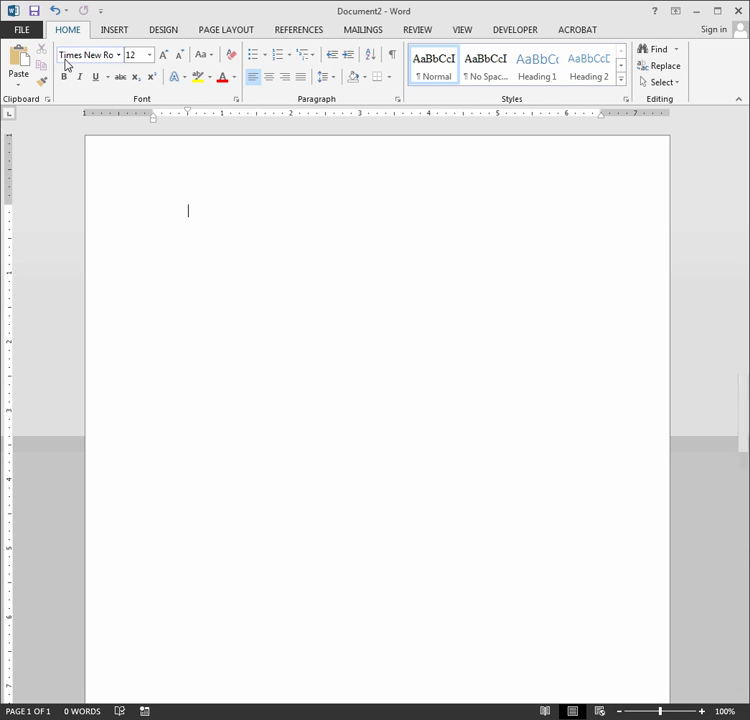
# Switch the font to Calibri, type 'This is what Calibri looks like.' and select the line.
pyautogui.click(119, 58)
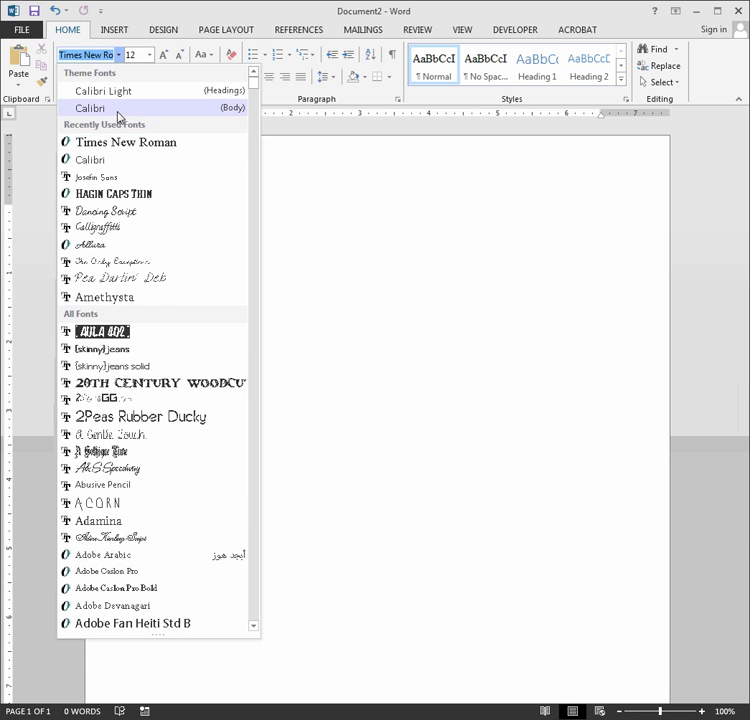
pyautogui.click(118, 110)
pyautogui.write('This is wh')
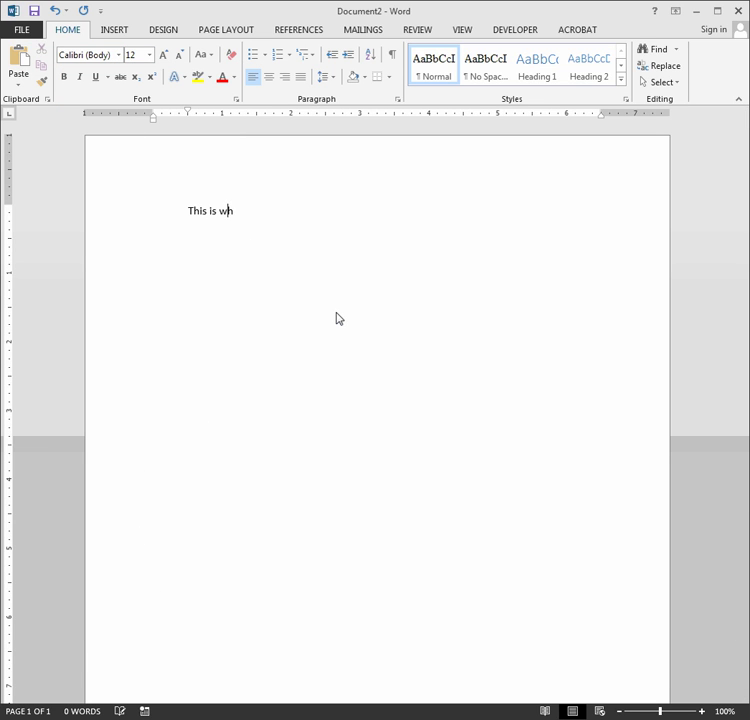
pyautogui.write('at Calibri looks like.')
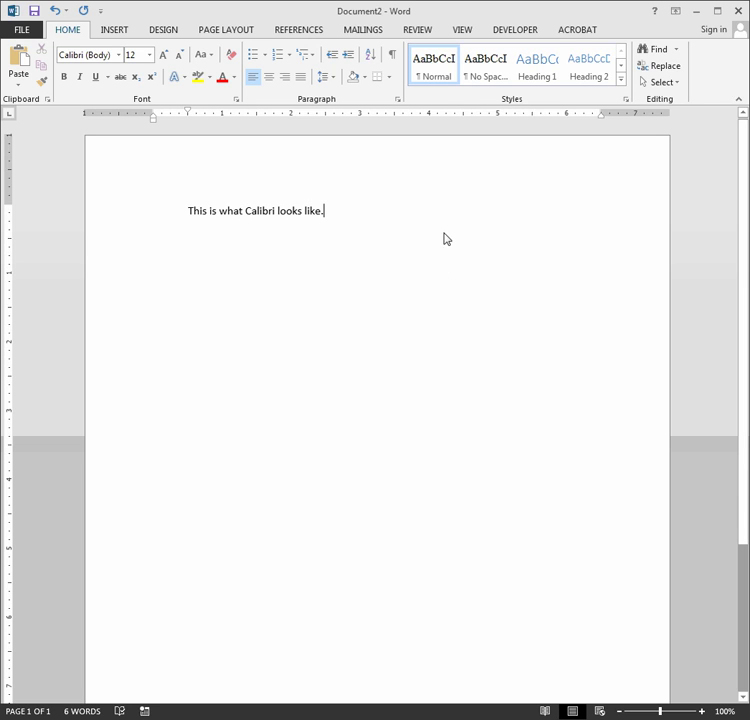
pyautogui.click(147, 224)
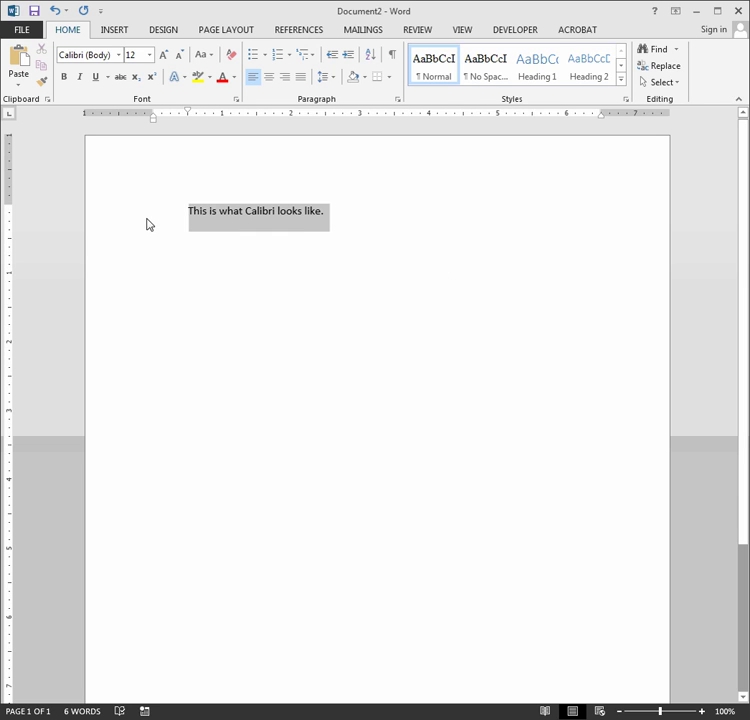
# Zoom to about 396% and start a new empty line below the Calibri sentence.
pyautogui.click(197, 244)
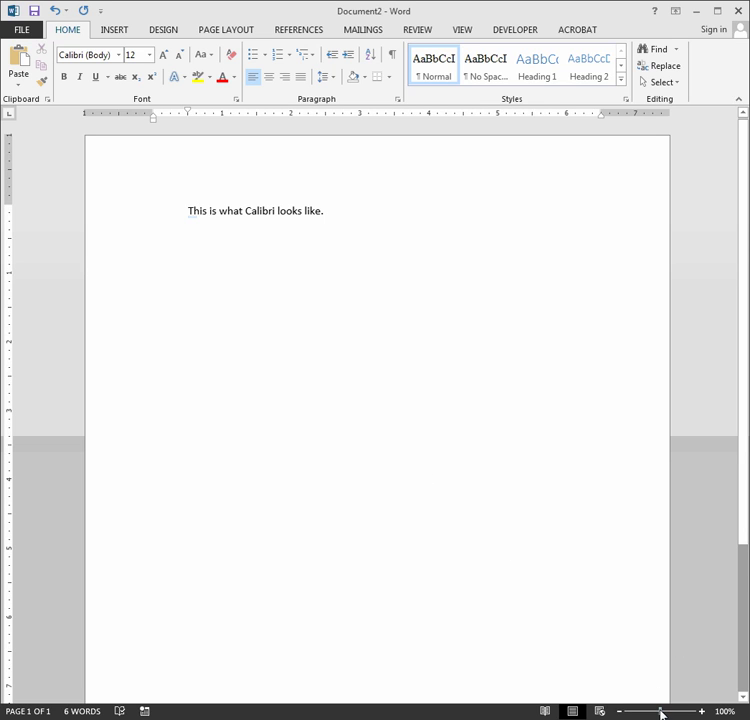
pyautogui.moveTo(661, 712); pyautogui.dragTo(686, 712)
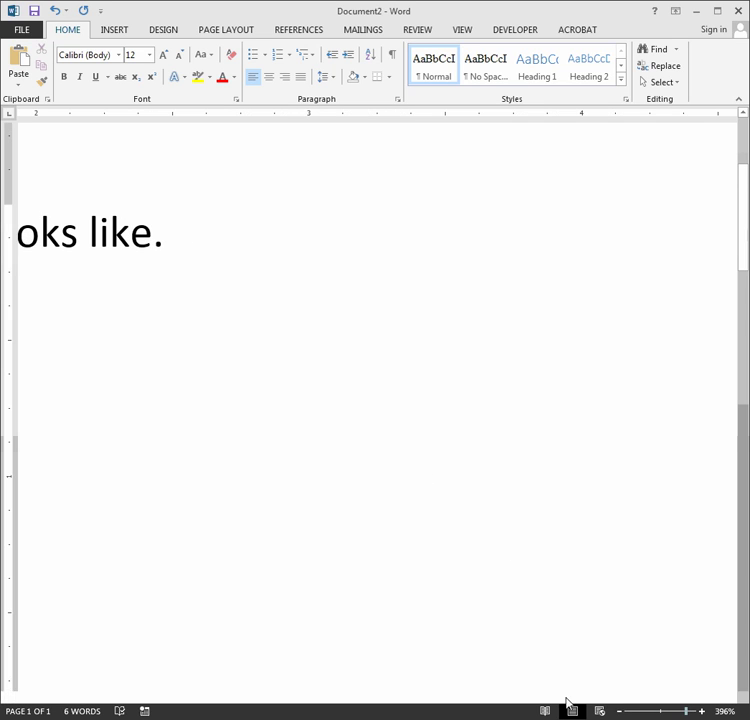
pyautogui.moveTo(440, 700); pyautogui.dragTo(292, 688)
pyautogui.click(187, 232)
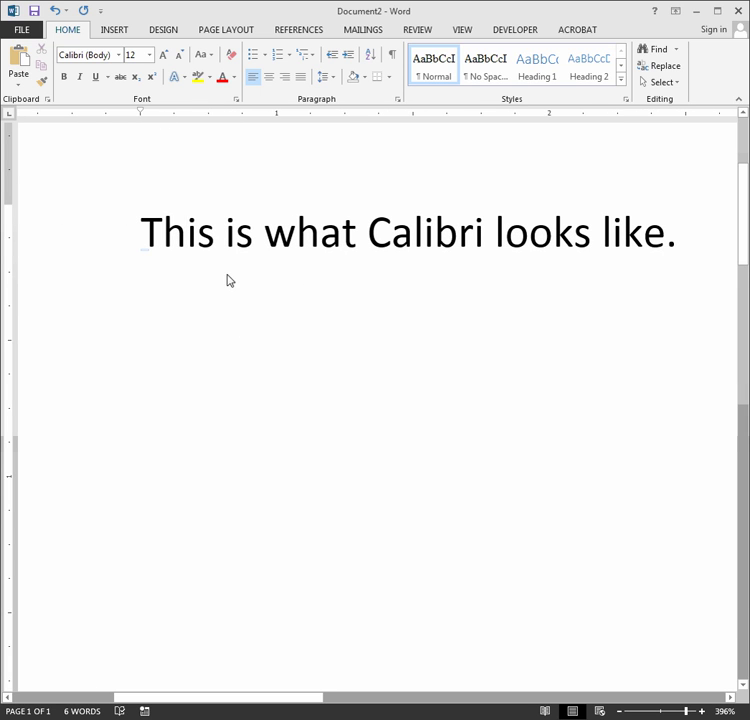
pyautogui.click(684, 241)
pyautogui.press('Return')
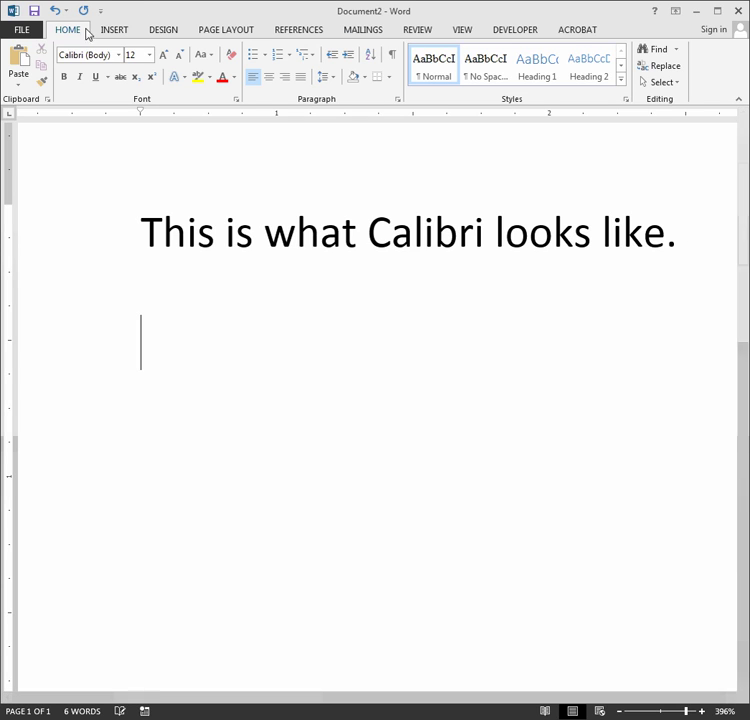
# Switch to Times New Roman and type 'This is what Times New Roman looks like.'.
pyautogui.click(107, 56)
pyautogui.write('times')
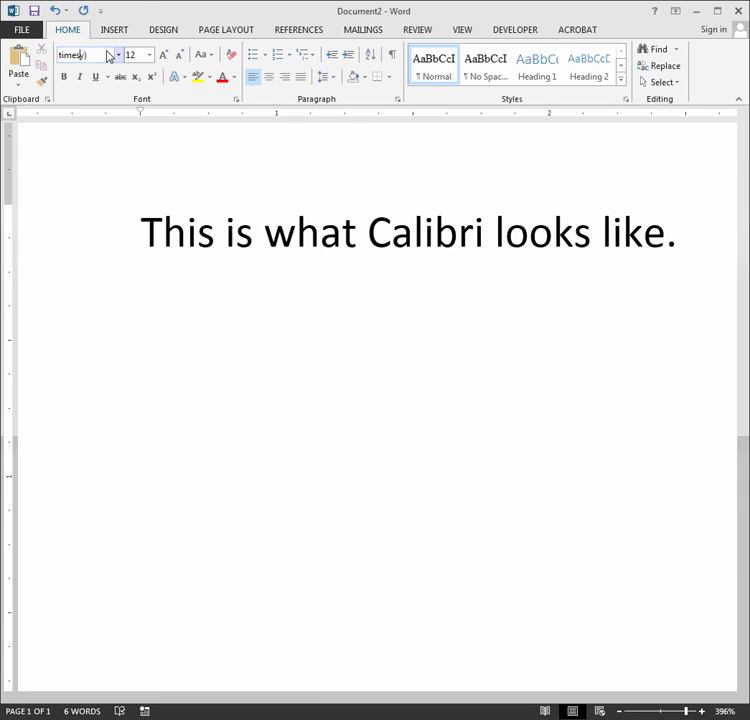
pyautogui.press('Return')
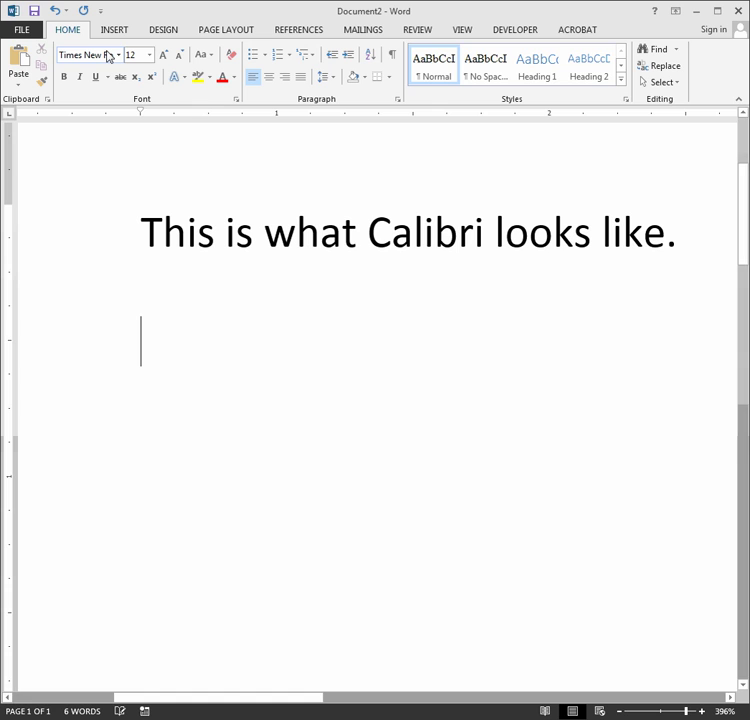
pyautogui.write('This is what Times')
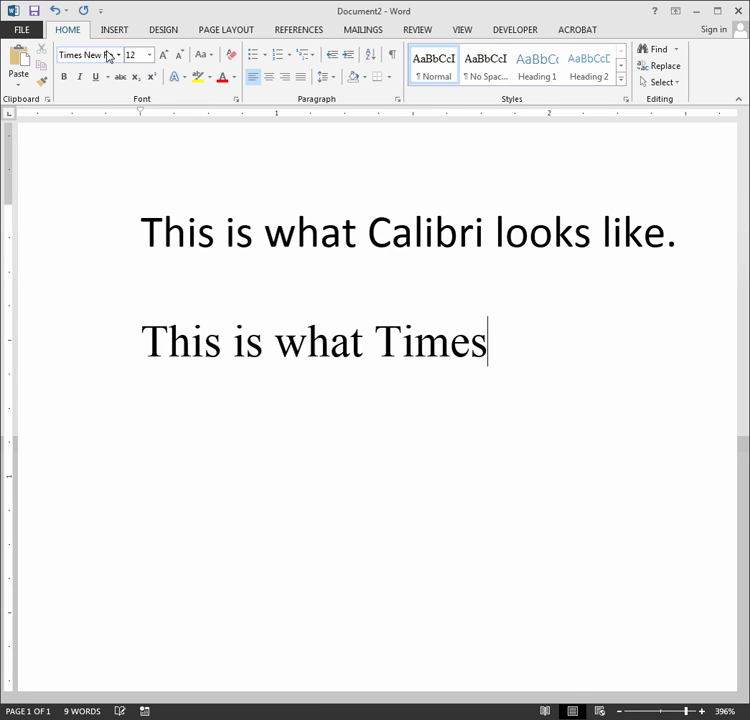
pyautogui.write(' New Roman L')
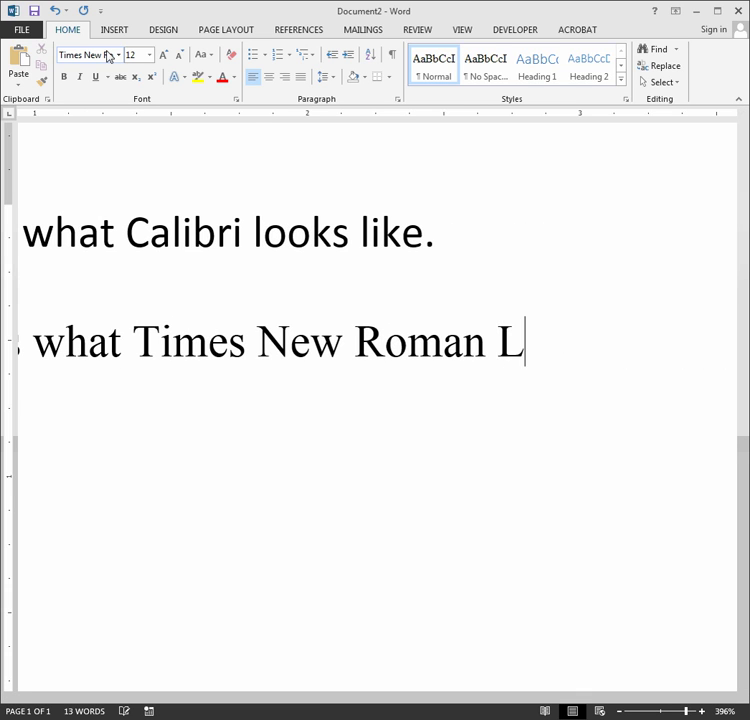
pyautogui.press('BackSpace')
pyautogui.write('looks like.')
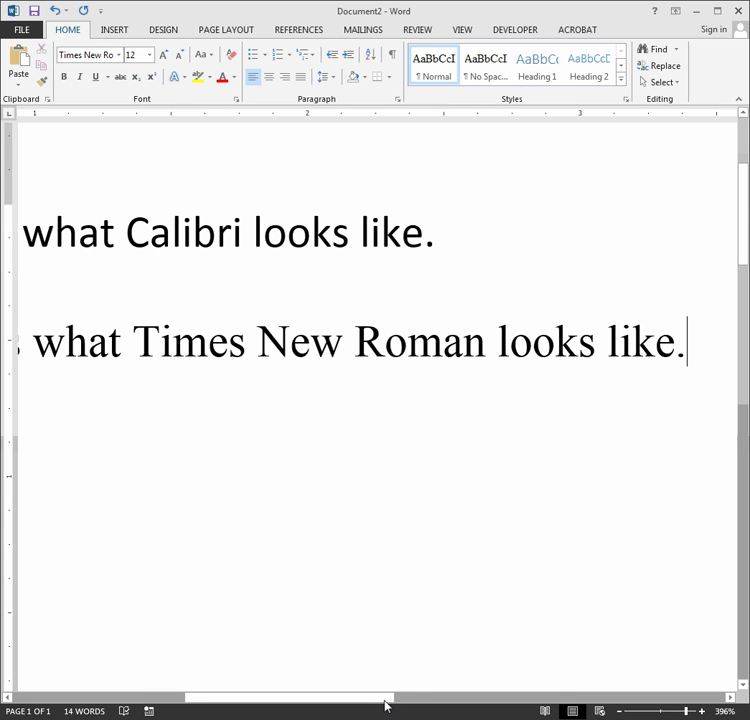
pyautogui.moveTo(383, 700); pyautogui.dragTo(300, 703)
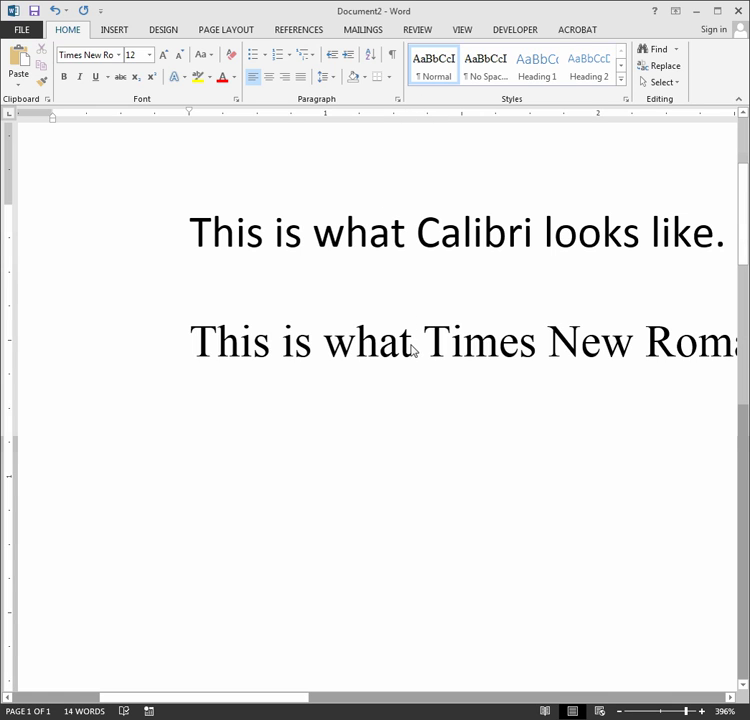
pyautogui.moveTo(412, 342)
pyautogui.mouseDown()
pyautogui.moveTo(412, 247)
pyautogui.moveTo(413, 336)
pyautogui.mouseUp()
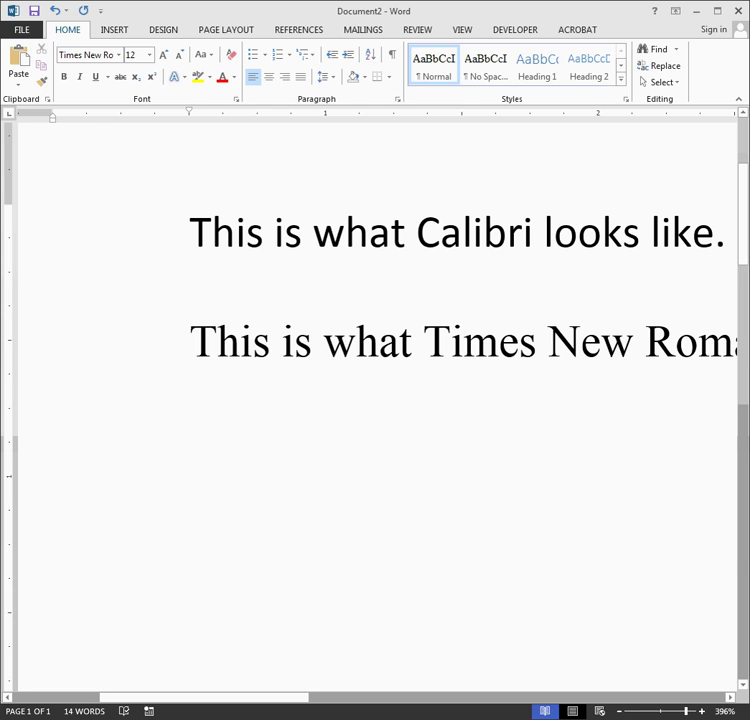
# Zoom to 500% and highlight the letter i in the Times and Calibri lines.
pyautogui.click(702, 711)
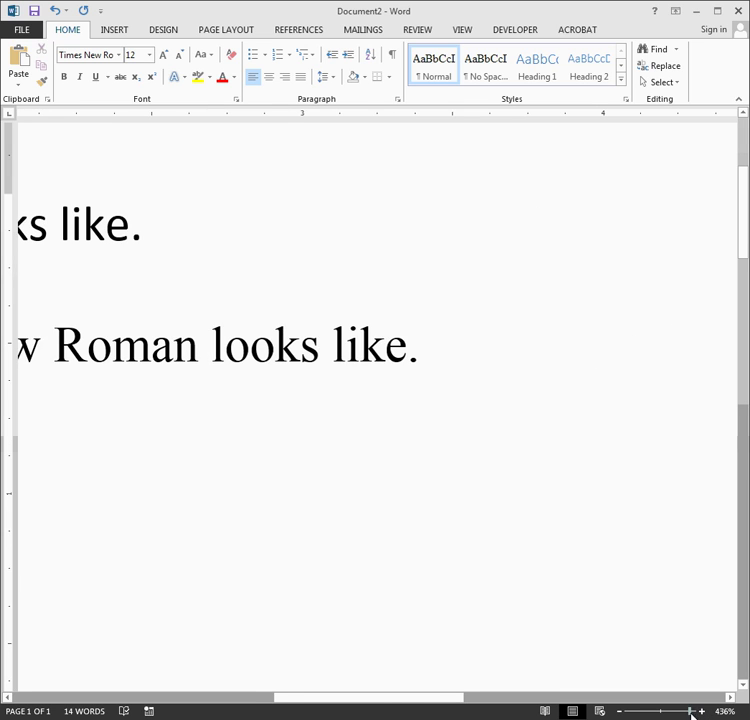
pyautogui.moveTo(691, 714); pyautogui.dragTo(700, 712)
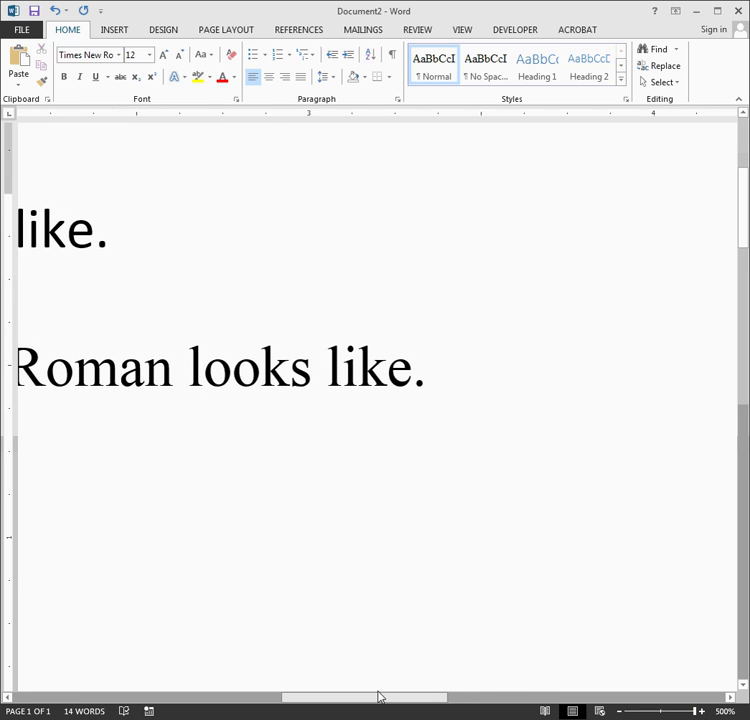
pyautogui.moveTo(380, 697); pyautogui.dragTo(285, 700)
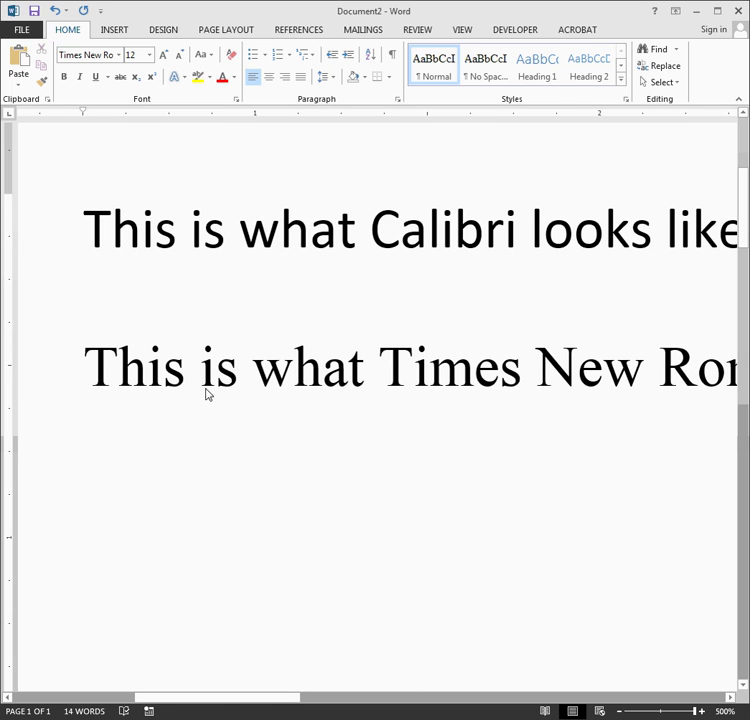
pyautogui.moveTo(199, 380)
pyautogui.mouseDown()
pyautogui.moveTo(212, 383)
pyautogui.moveTo(207, 397)
pyautogui.mouseUp()
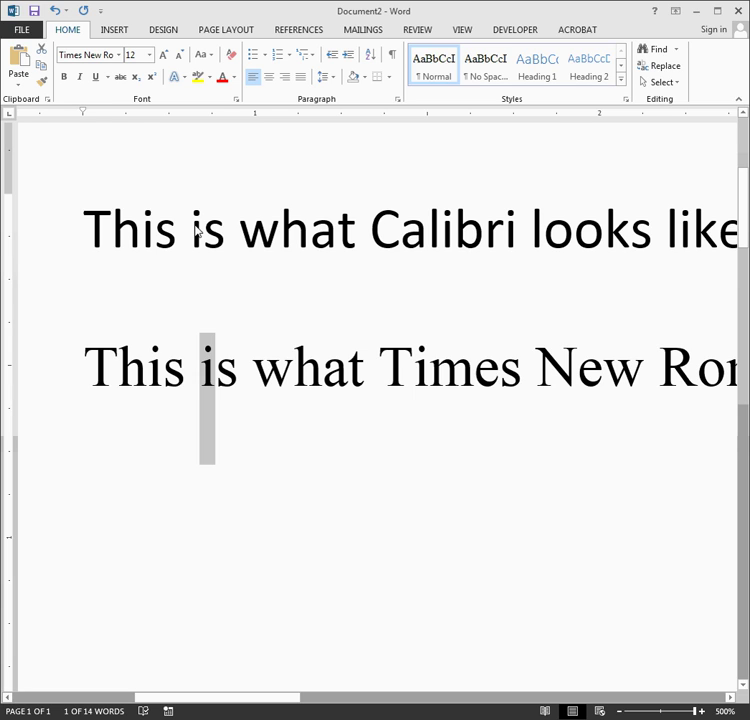
pyautogui.moveTo(192, 228); pyautogui.dragTo(206, 230)
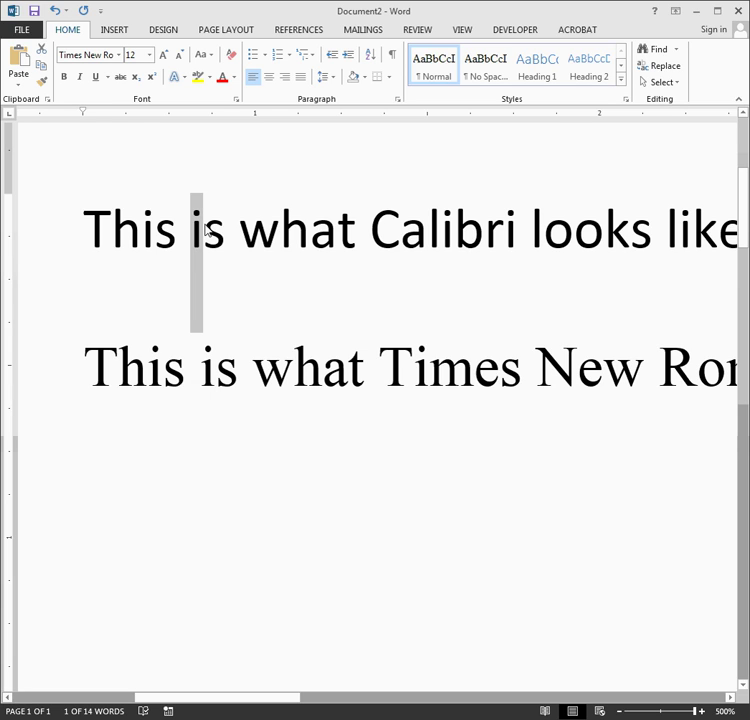
# Highlight the openings and words of each sentence to compare Calibri with Times New Roman.
pyautogui.click(151, 281)
pyautogui.moveTo(89, 237); pyautogui.dragTo(10, 306)
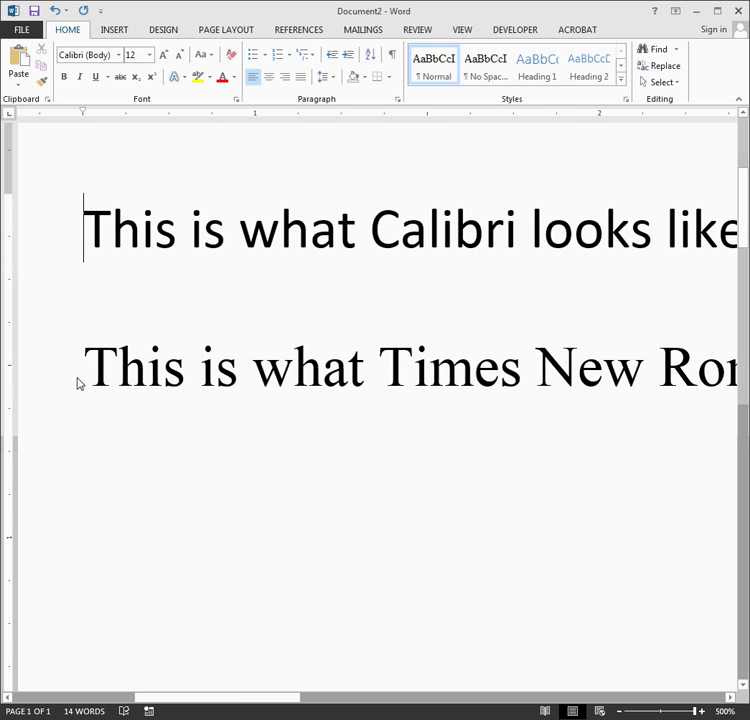
pyautogui.moveTo(100, 383); pyautogui.dragTo(695, 383)
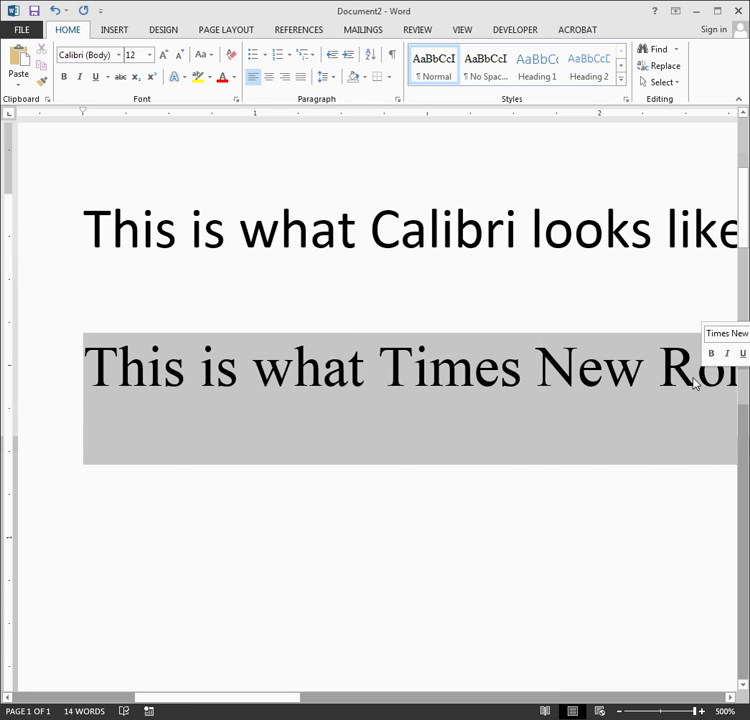
pyautogui.click(311, 403)
pyautogui.moveTo(194, 220); pyautogui.dragTo(355, 241)
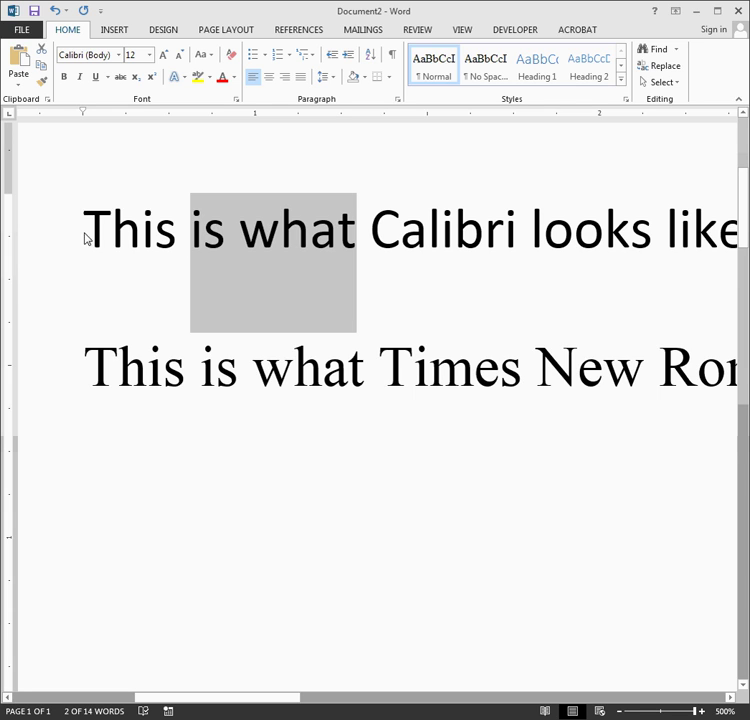
pyautogui.moveTo(86, 394); pyautogui.dragTo(706, 403)
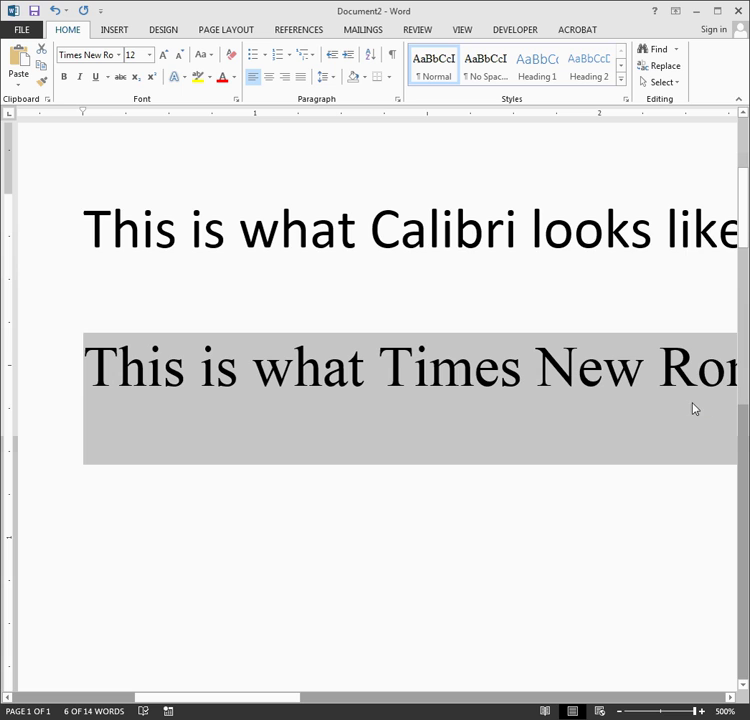
# Delete both sample sentences and reset the zoom to 100%.
pyautogui.hotkey('ctrl', 'a')
pyautogui.press('Delete')
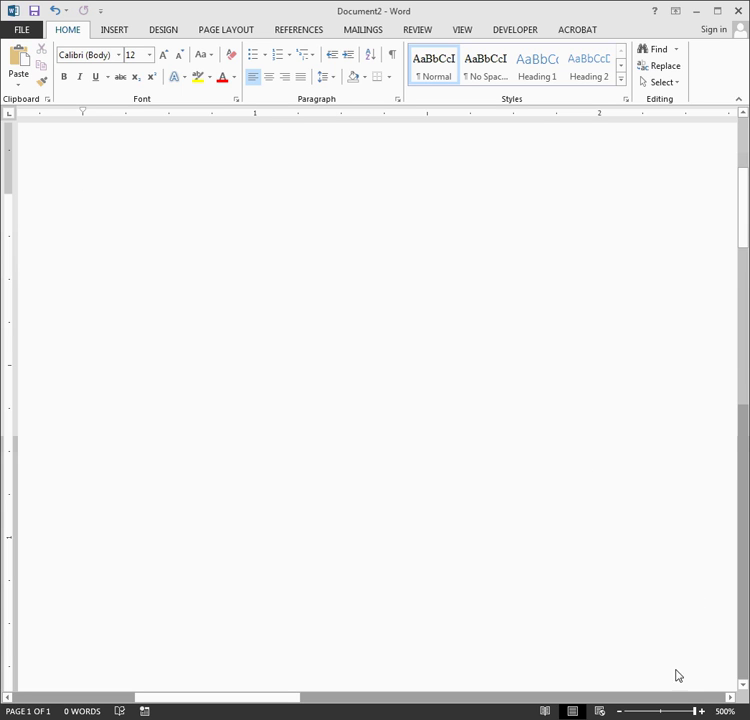
pyautogui.click(724, 711)
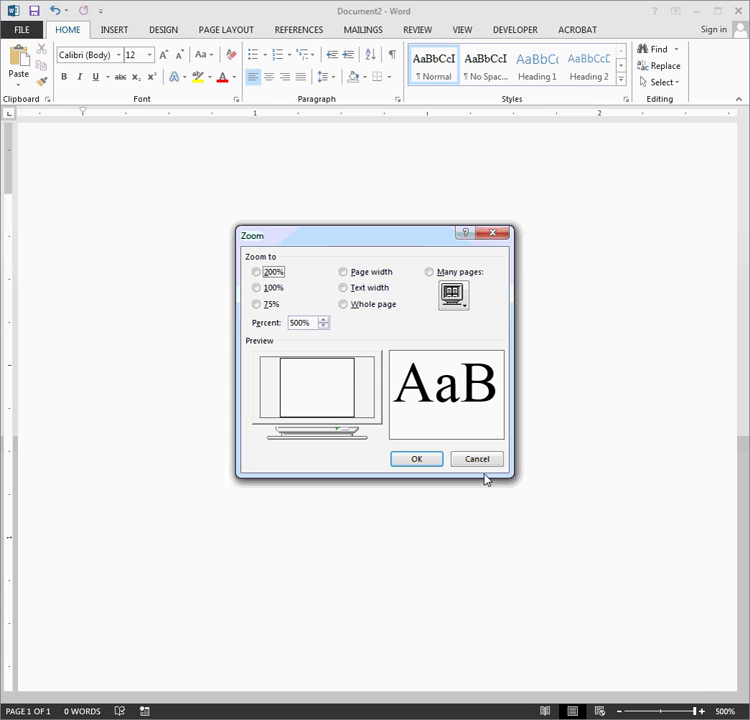
pyautogui.click(256, 288)
pyautogui.click(410, 463)
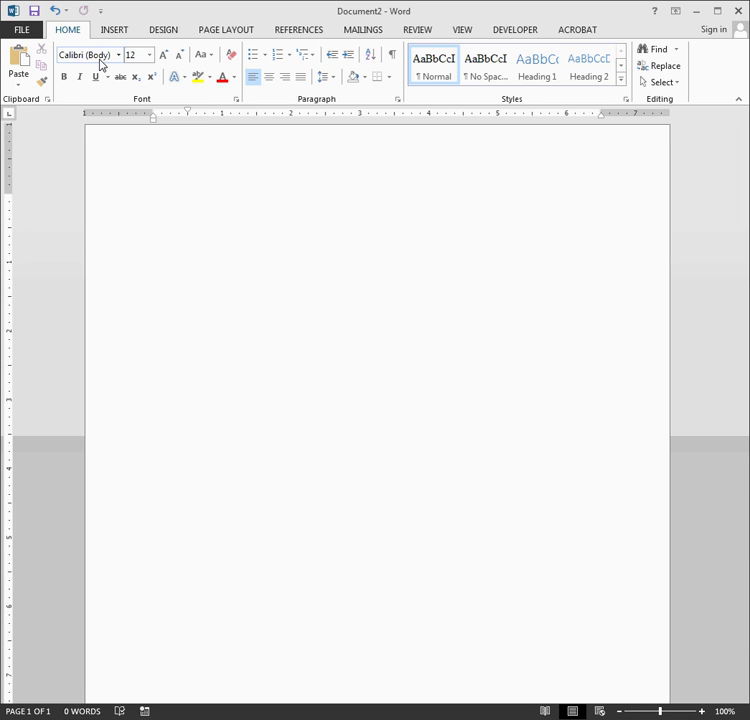
pyautogui.hotkey('ctrl', 'shift', 'f')
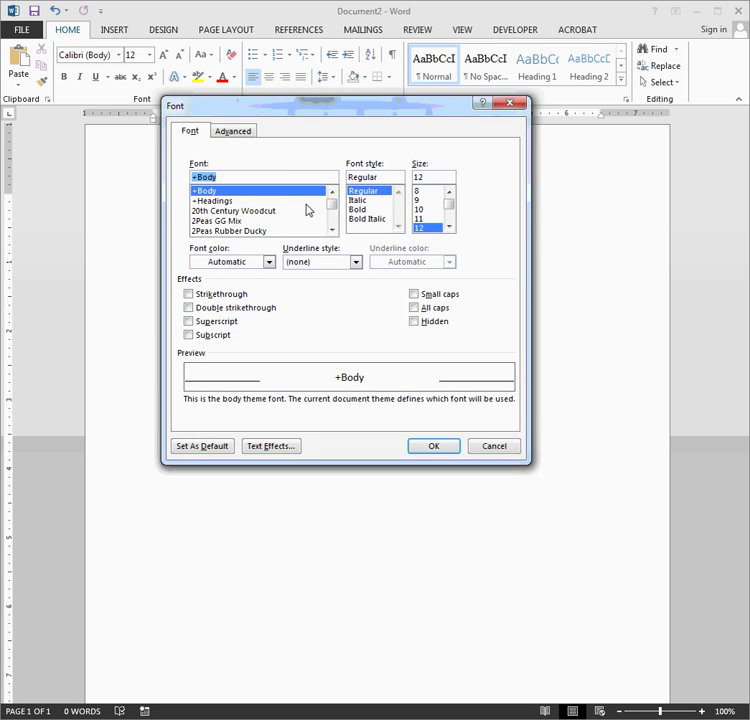
# Make Times New Roman 12 pt the Normal-template default and remove the first-line indent.
pyautogui.click(291, 179)
pyautogui.moveTo(291, 179); pyautogui.dragTo(110, 184)
pyautogui.write('Times Ne')
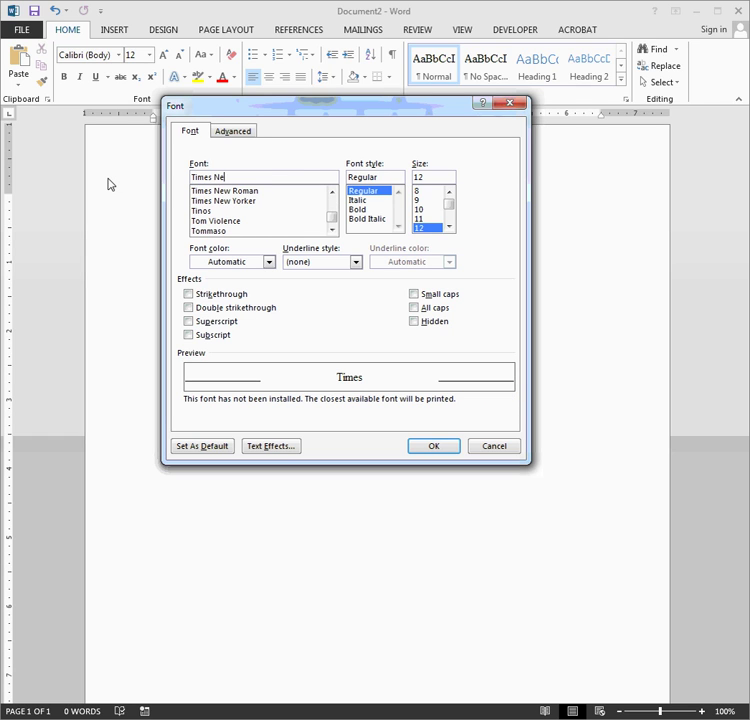
pyautogui.write('w Roman')
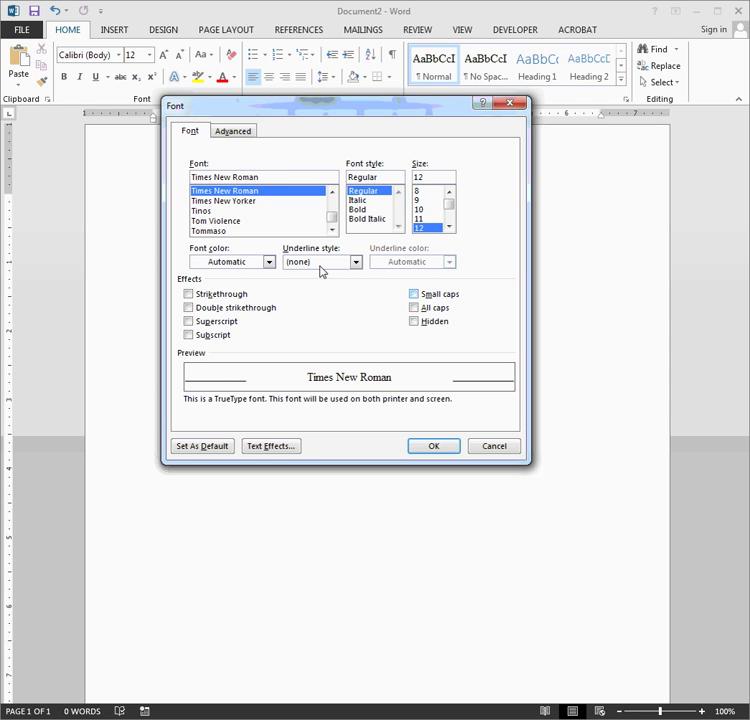
pyautogui.click(203, 447)
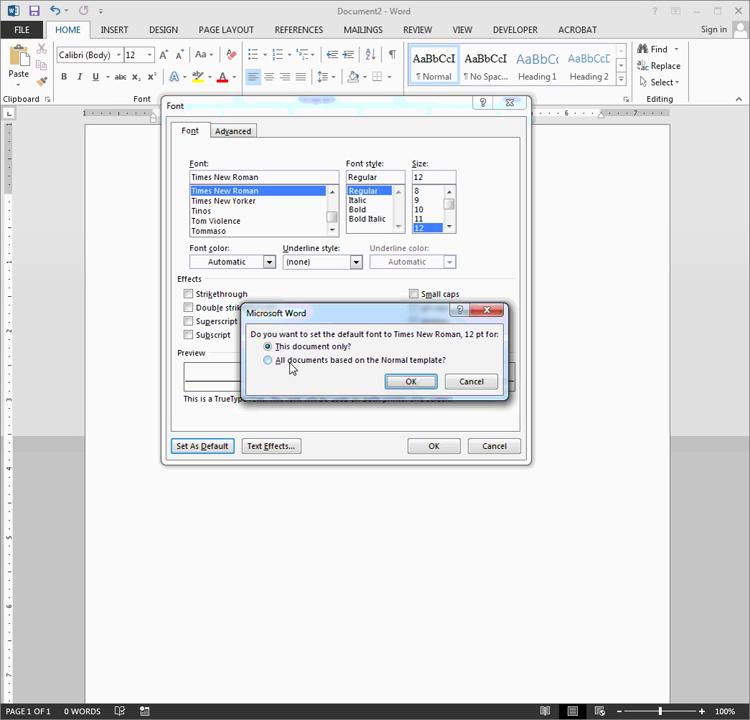
pyautogui.click(291, 365)
pyautogui.click(410, 381)
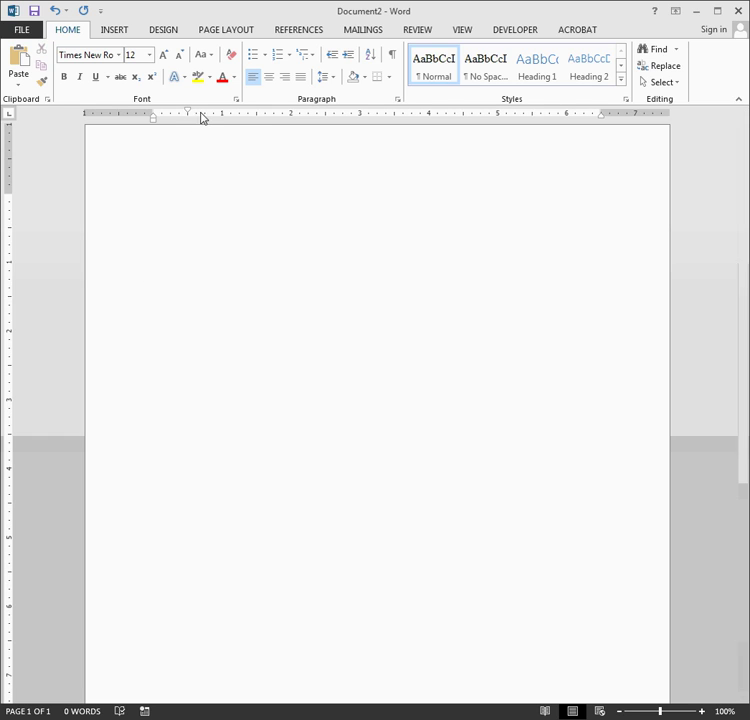
pyautogui.moveTo(188, 112); pyautogui.dragTo(154, 119)
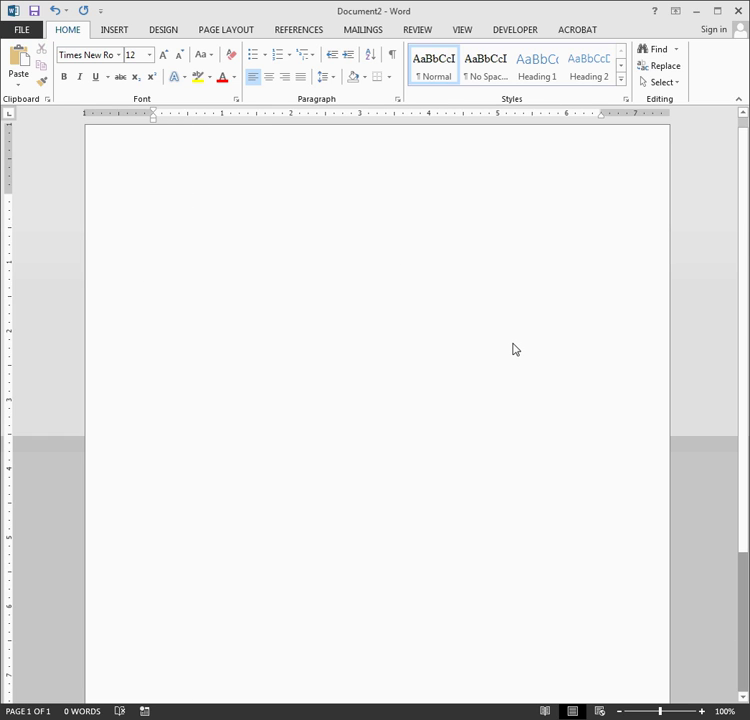
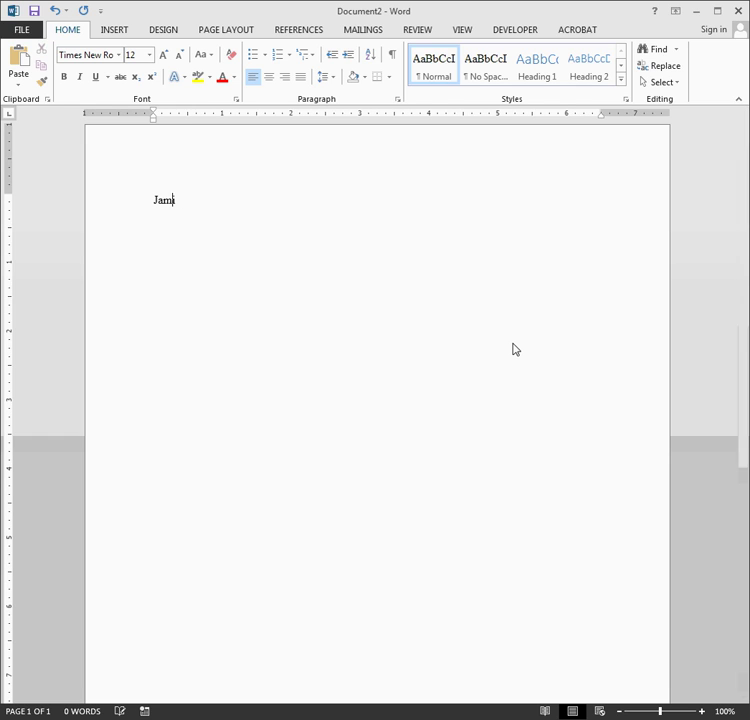
# Type the heading lines: student's name, instructor's name, ENGL 439 and 6 September 2013.
pyautogui.press('Return')
pyautogui.write('Dr.')
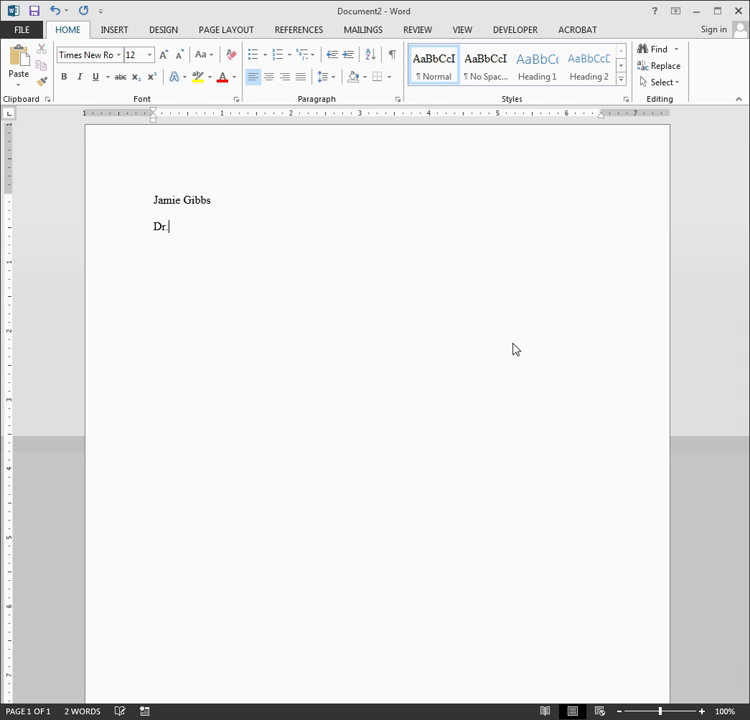
pyautogui.write(' Gavin ')
pyautogui.write('ENGL 439')
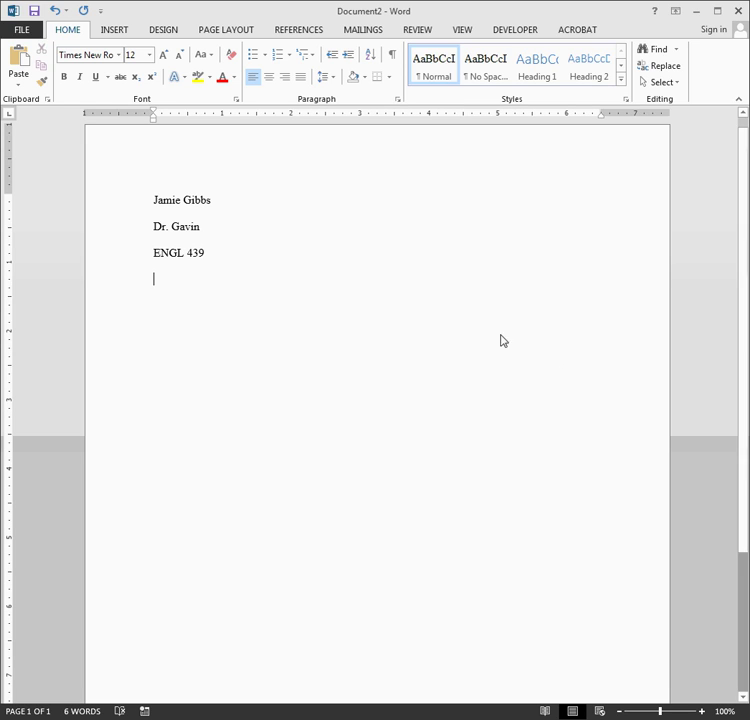
pyautogui.click(226, 266)
pyautogui.write('-')
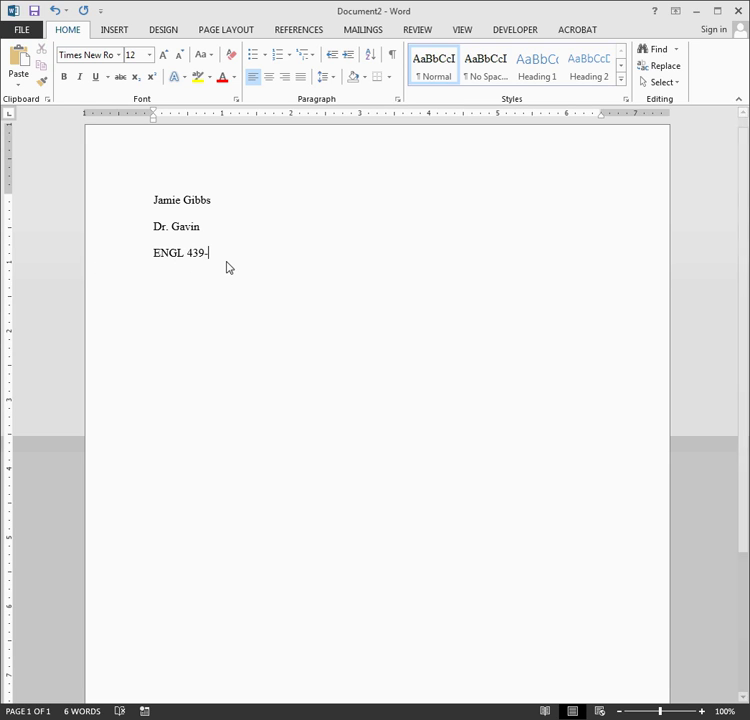
pyautogui.write('003')
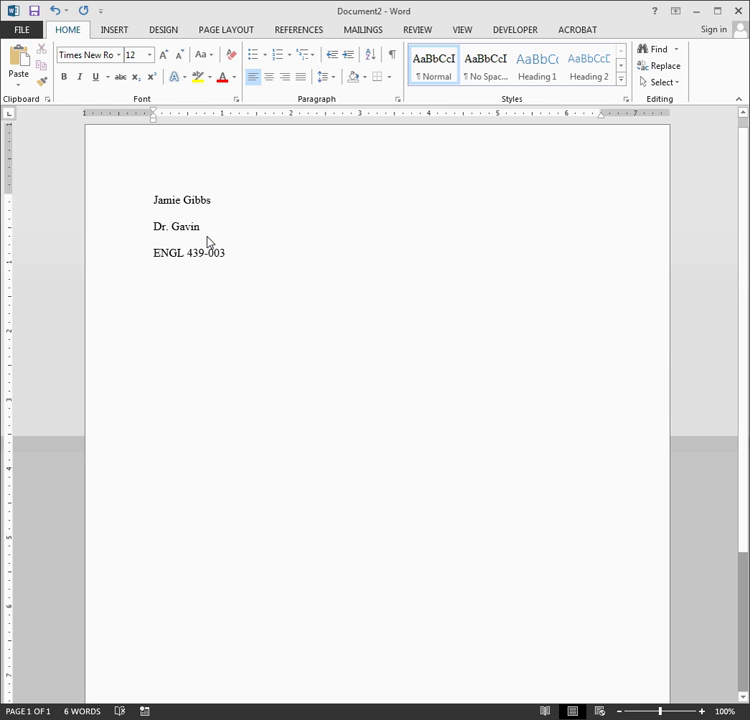
pyautogui.press('BackSpace')
pyautogui.press('BackSpace')
pyautogui.press('BackSpace')
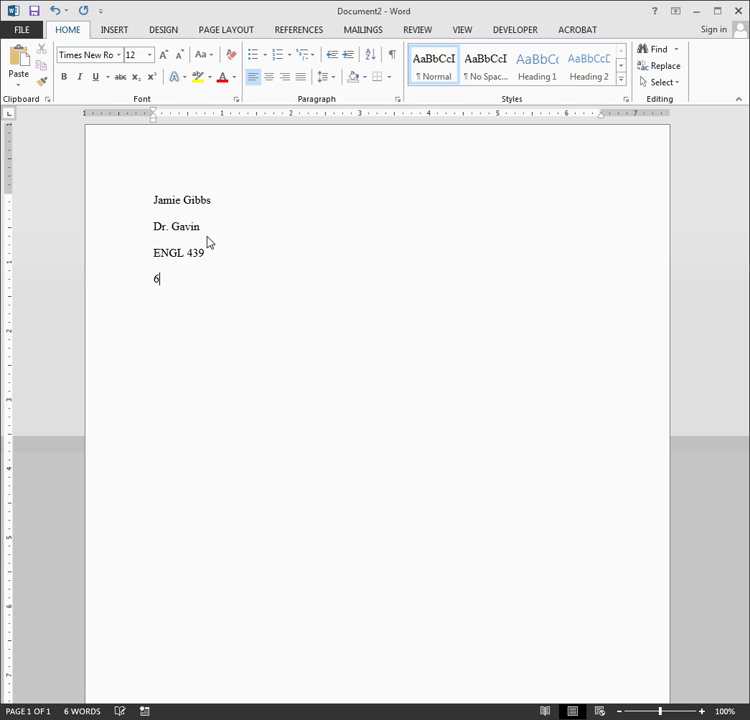
pyautogui.write('Se')
pyautogui.write('pte')
pyautogui.press('Return')
pyautogui.press('Return')
# Apply 1.0 line spacing to the heading lines and center the empty line below the date.
pyautogui.hotkey('ctrl', 'a')
pyautogui.click(326, 77)
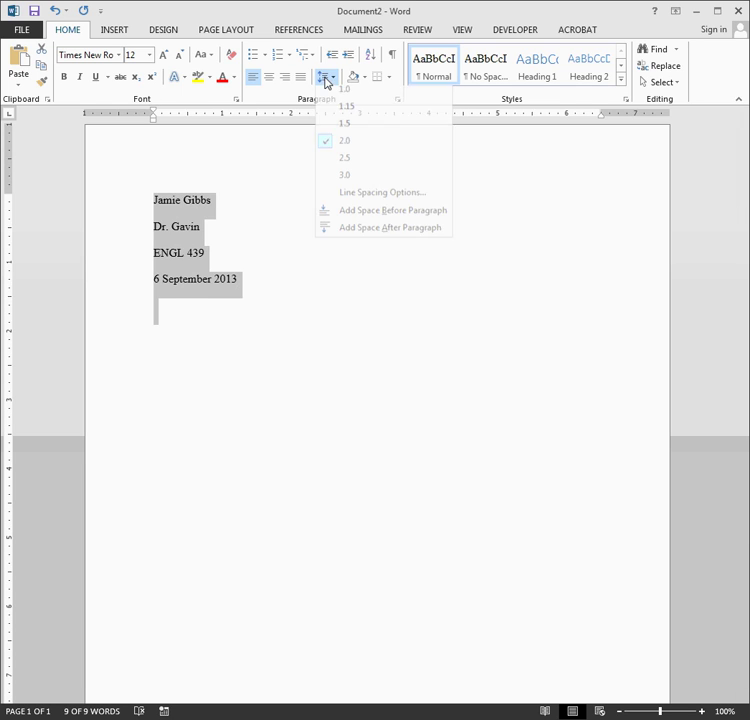
pyautogui.click(339, 98)
pyautogui.click(201, 296)
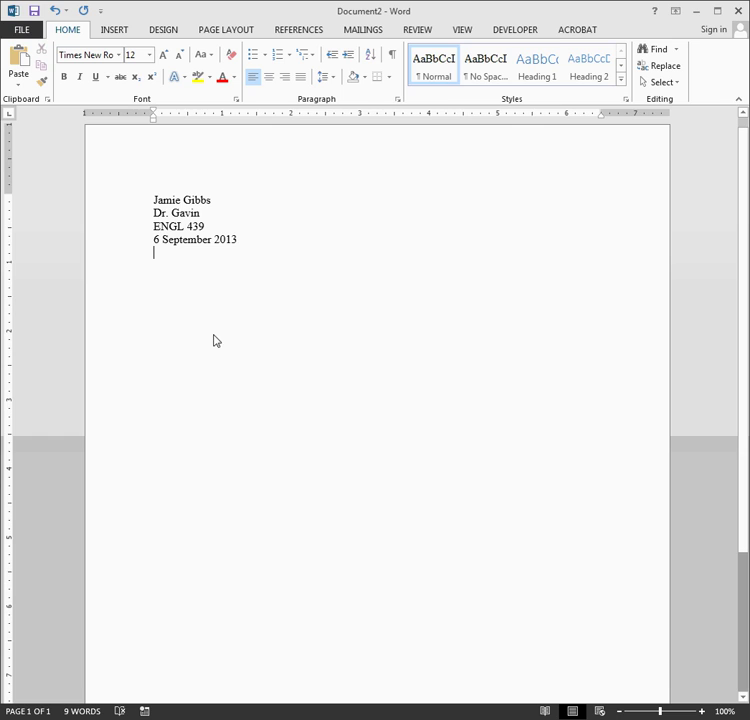
pyautogui.hotkey('ctrl', 'e')
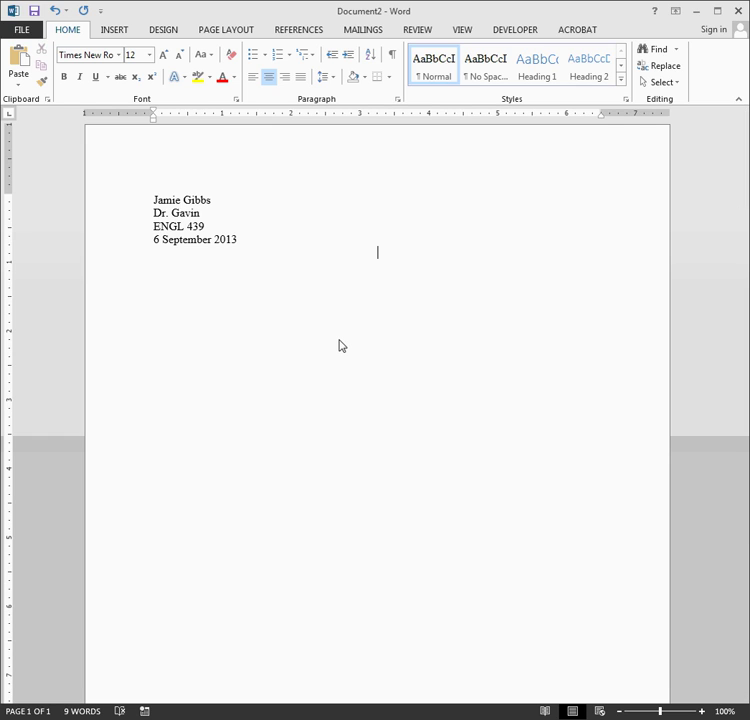
# Type the title 'Topic Proposal for Final Project' on the centered line.
pyautogui.write('Topi')
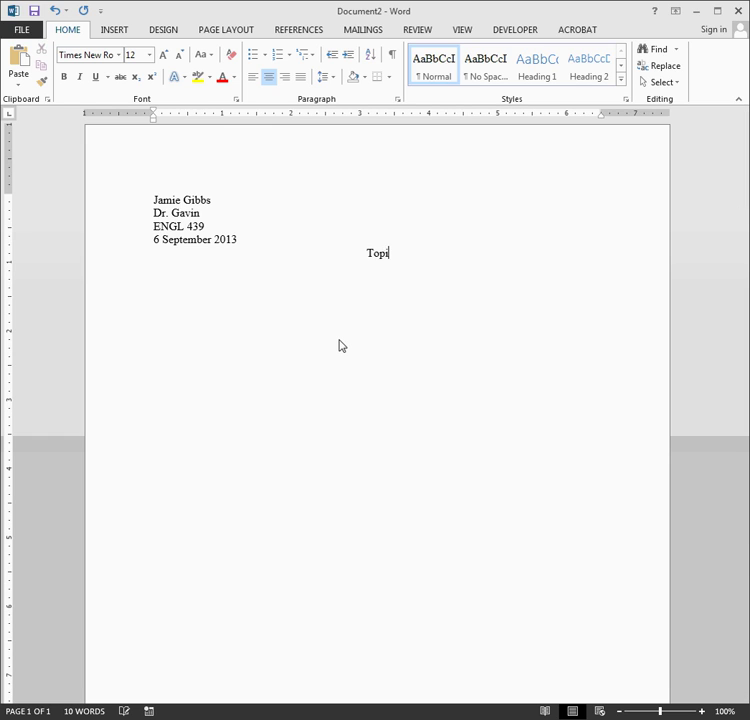
pyautogui.write('c Proposal for Final Project')
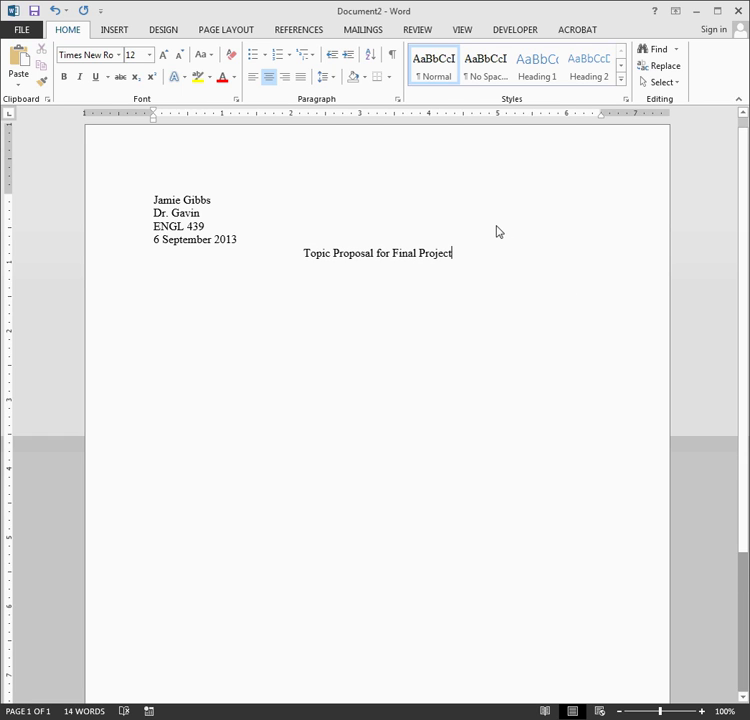
pyautogui.scroll(1, 499, 245)
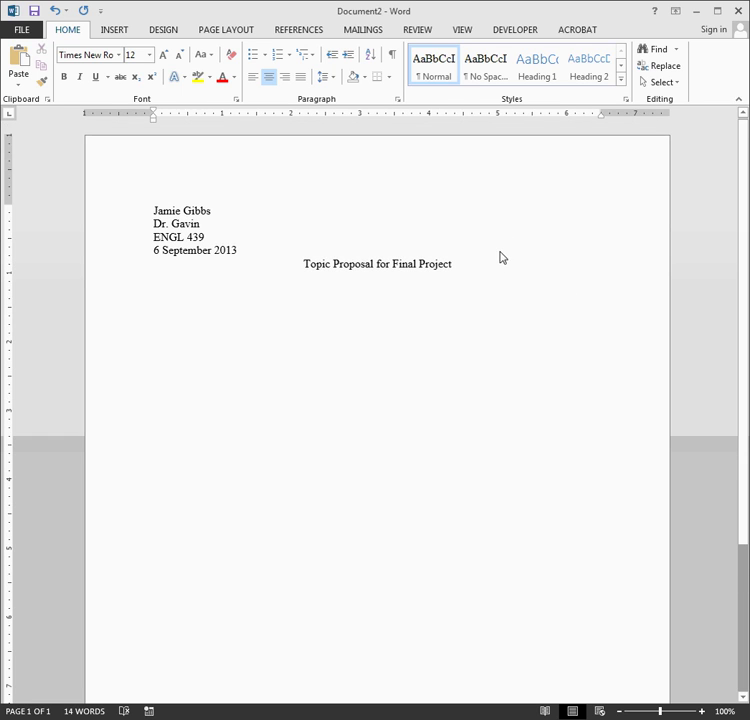
pyautogui.click(152, 201)
# Select the heading and title and apply 2.0 line spacing.
pyautogui.click(149, 202)
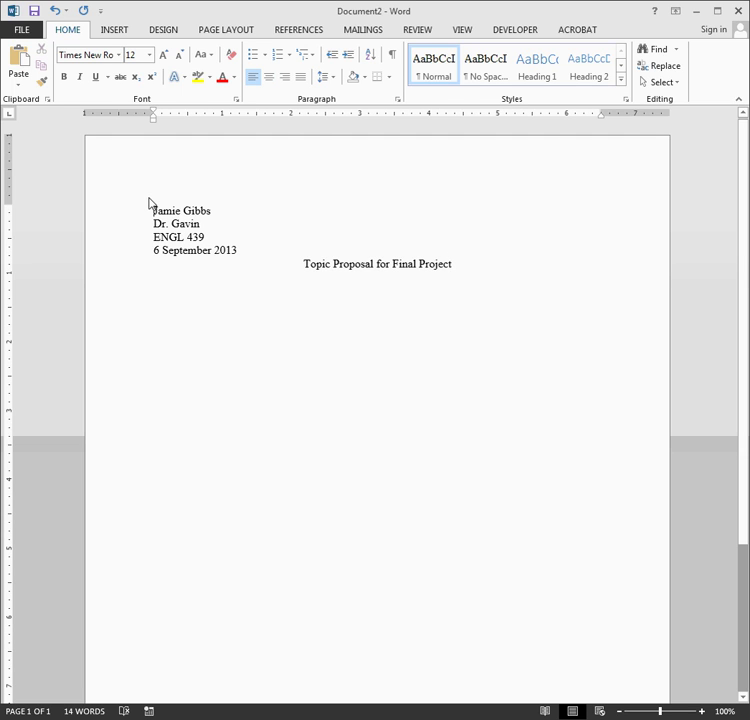
pyautogui.tripleClick(149, 202)
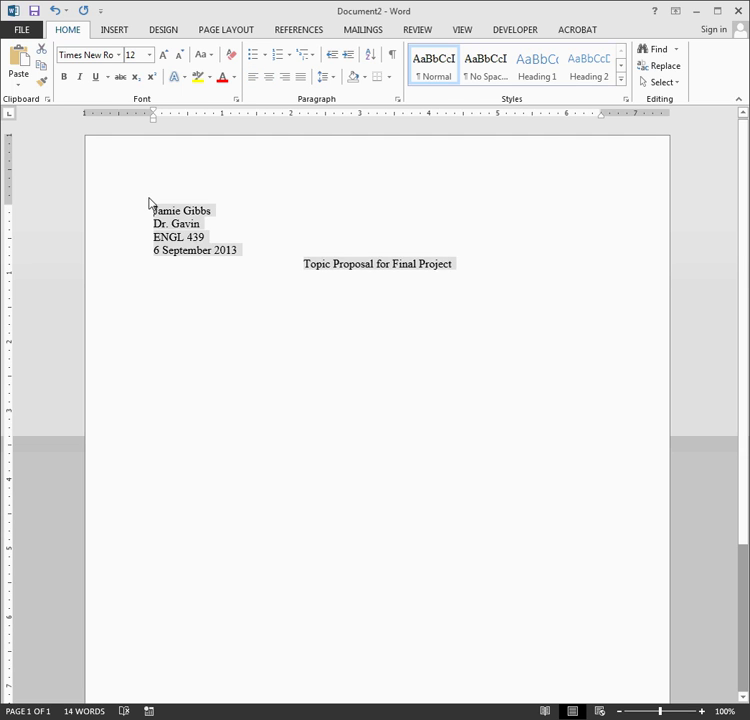
pyautogui.click(327, 80)
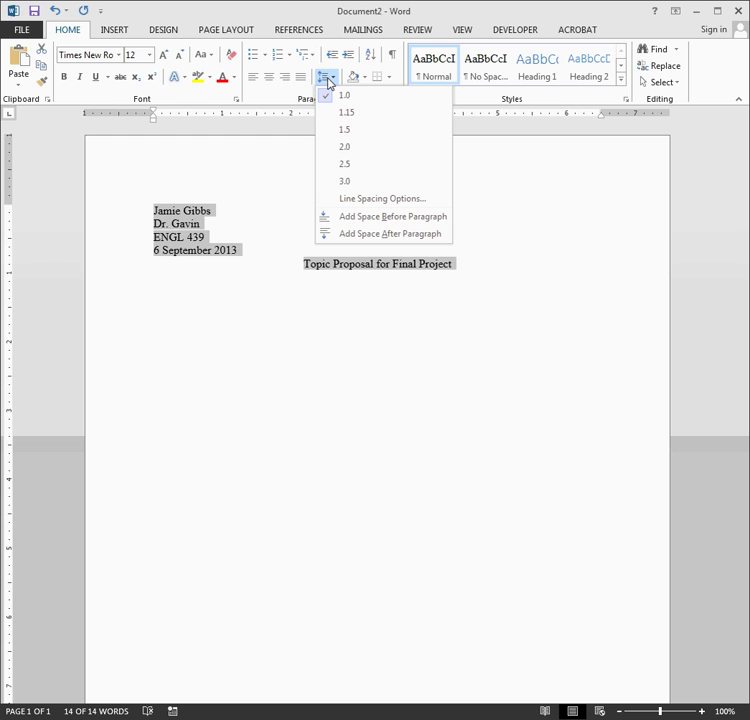
pyautogui.click(403, 149)
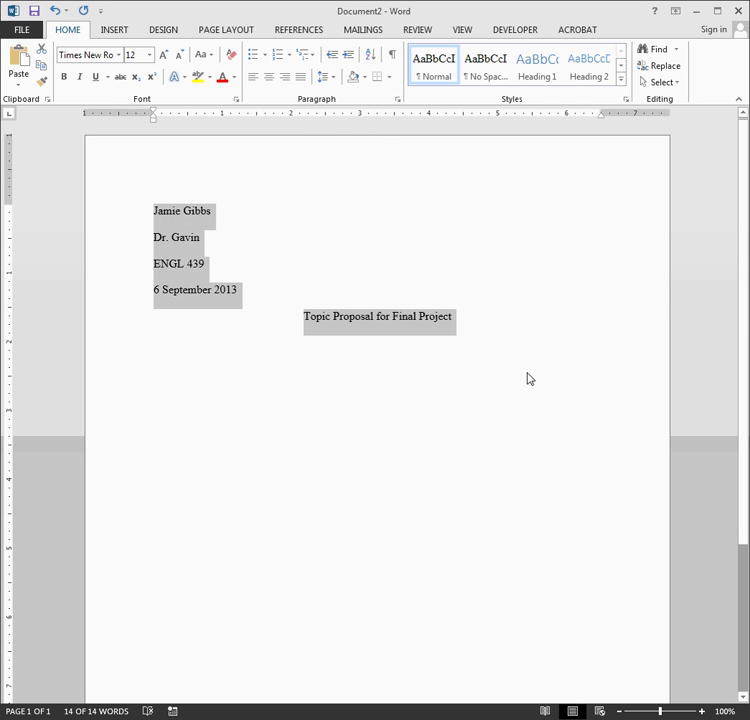
# Edit the space-after value for the selected paragraphs in Line Spacing Options.
pyautogui.click(331, 80)
pyautogui.click(382, 199)
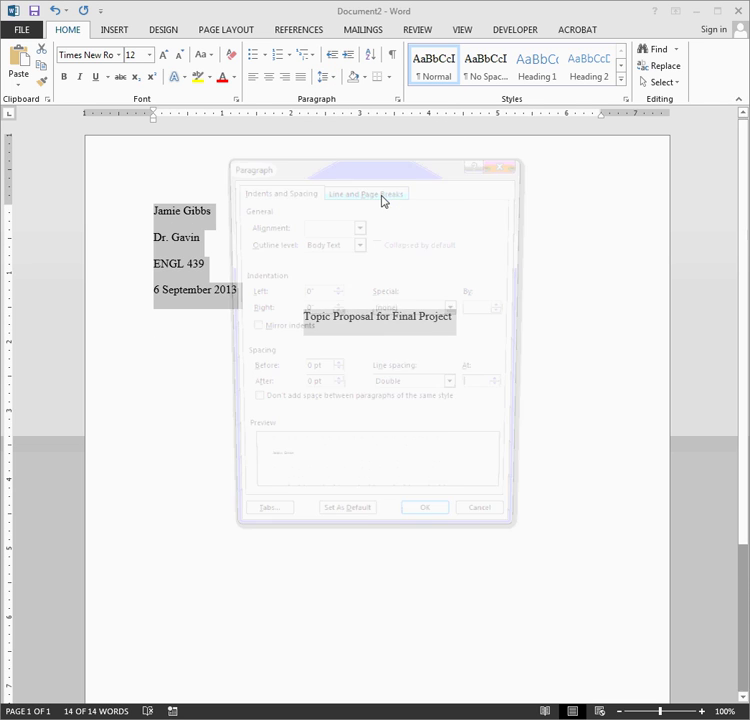
pyautogui.doubleClick(311, 391)
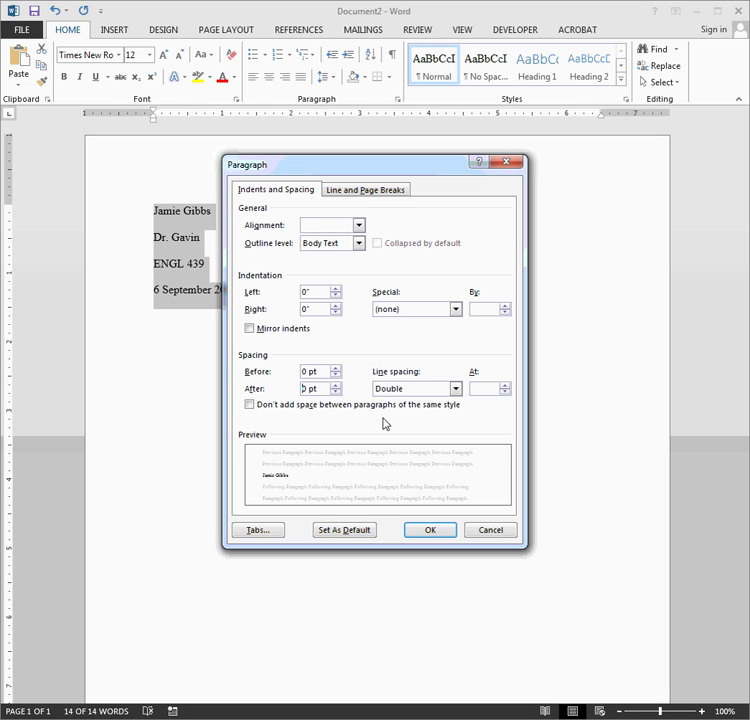
pyautogui.press('Return')
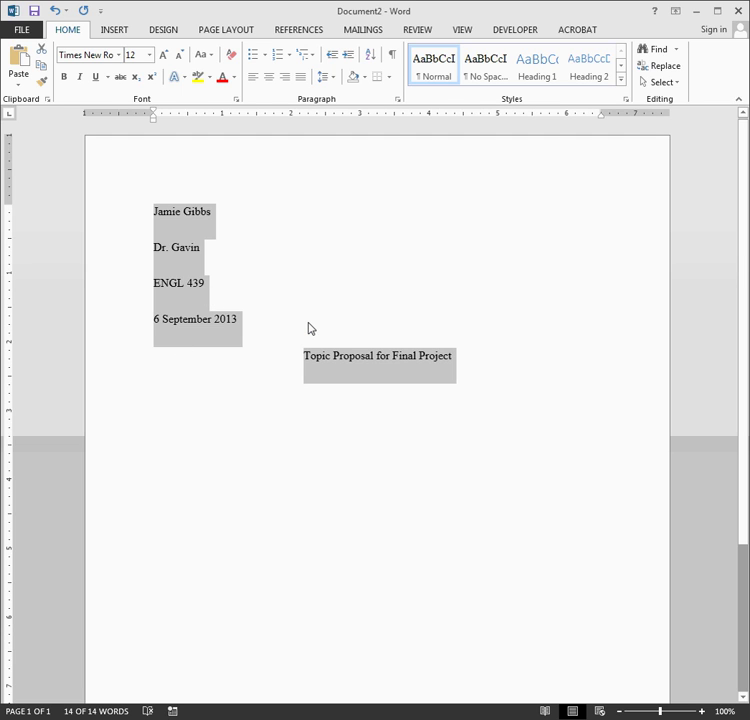
# Save the current paragraph spacing settings as the default for all new documents.
pyautogui.click(325, 80)
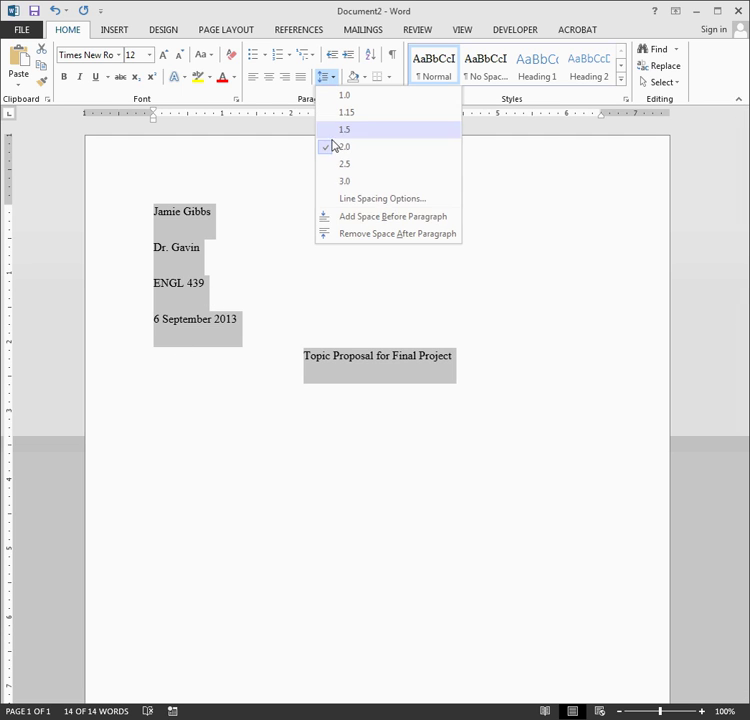
pyautogui.click(331, 77)
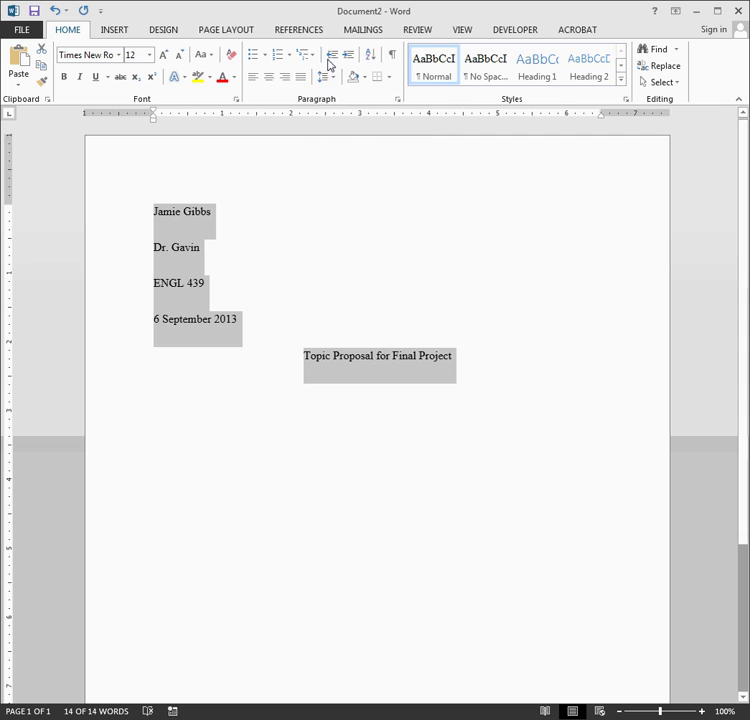
pyautogui.click(331, 86)
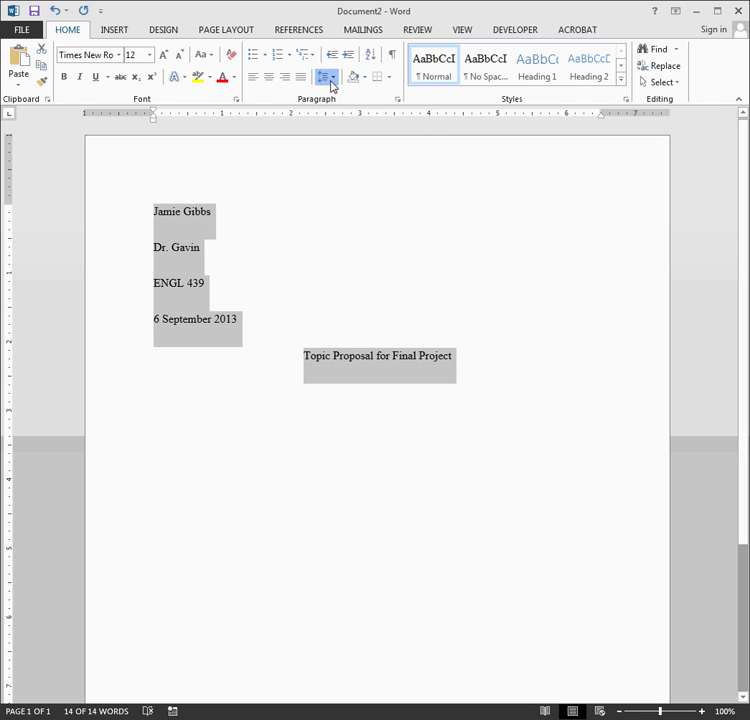
pyautogui.click(393, 204)
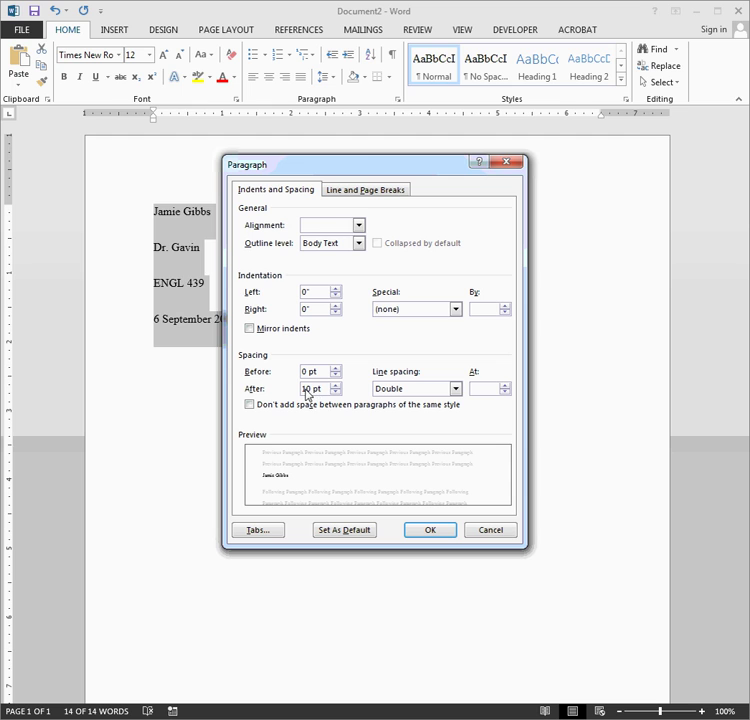
pyautogui.moveTo(306, 393); pyautogui.dragTo(302, 393)
pyautogui.click(328, 524)
pyautogui.click(321, 360)
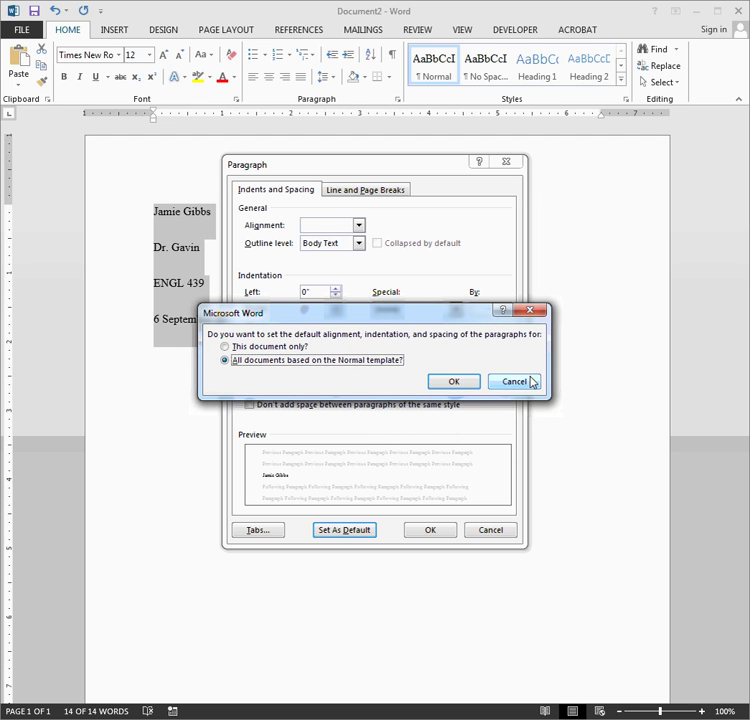
pyautogui.click(453, 382)
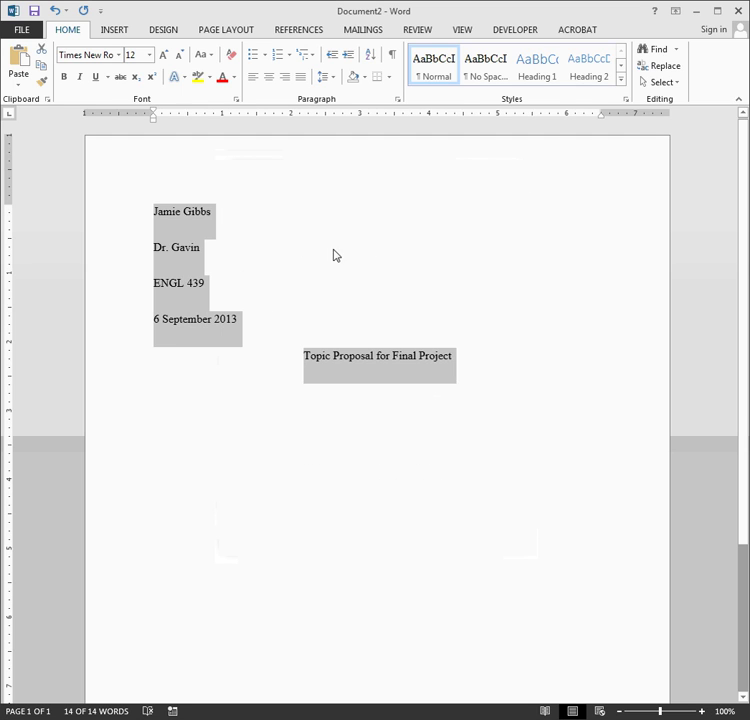
# Change spacing after paragraphs from 10 pt to 0 pt, then open the page header.
pyautogui.click(325, 79)
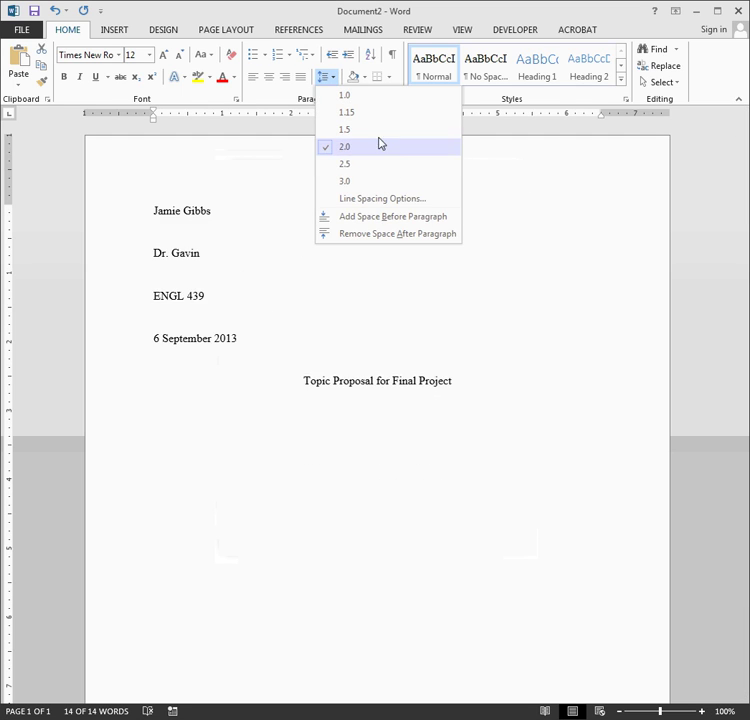
pyautogui.click(382, 198)
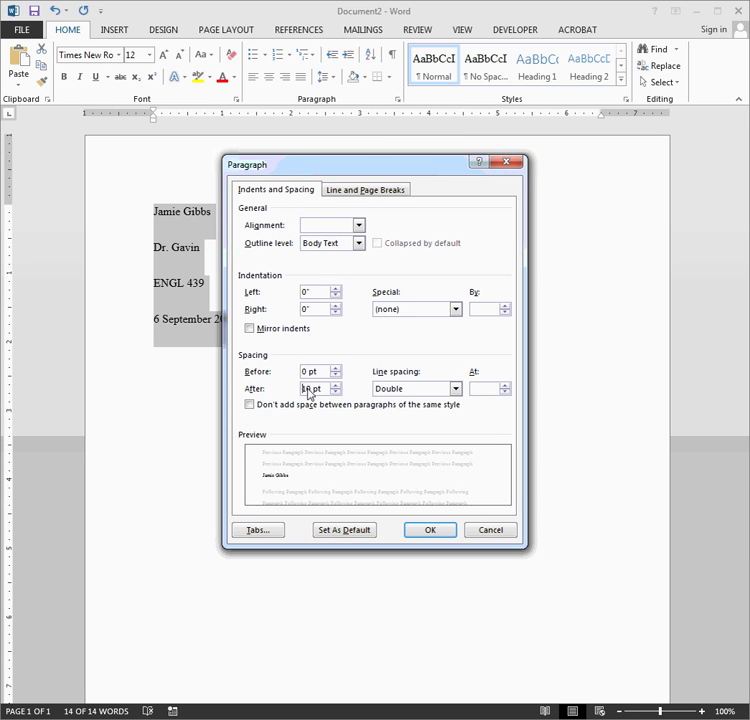
pyautogui.doubleClick(310, 389)
pyautogui.click(428, 532)
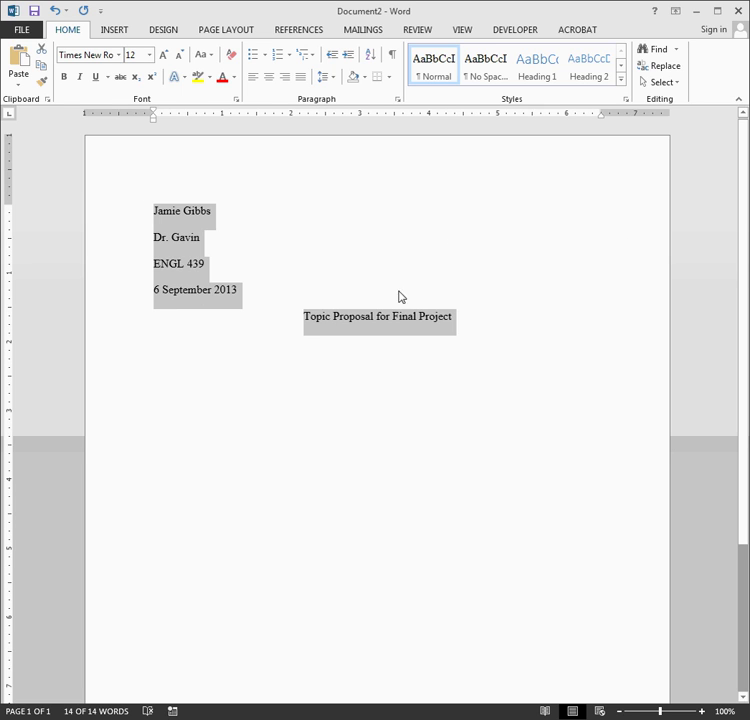
pyautogui.doubleClick(601, 167)
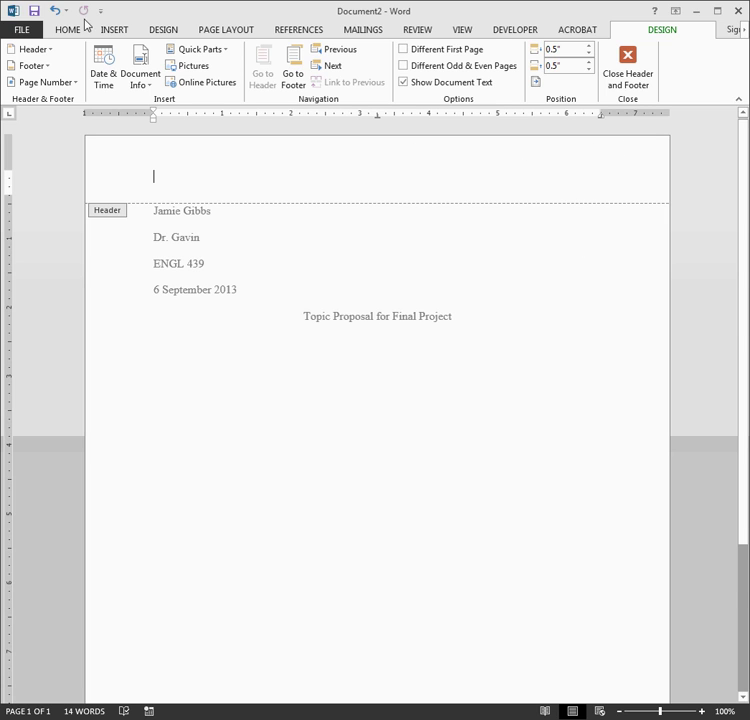
# Insert a Plain Number 3 page number at the top right of the page.
pyautogui.click(116, 32)
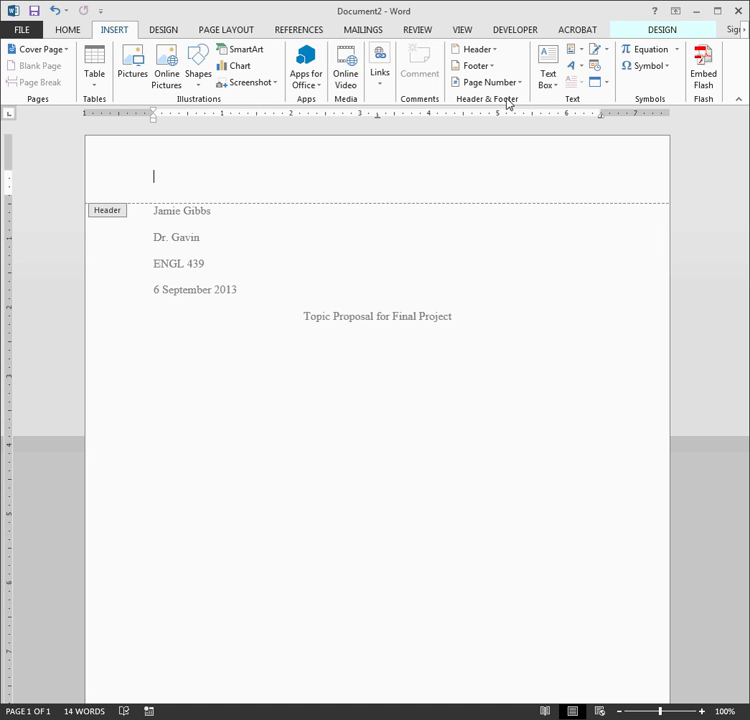
pyautogui.click(504, 84)
pyautogui.moveTo(528, 105)
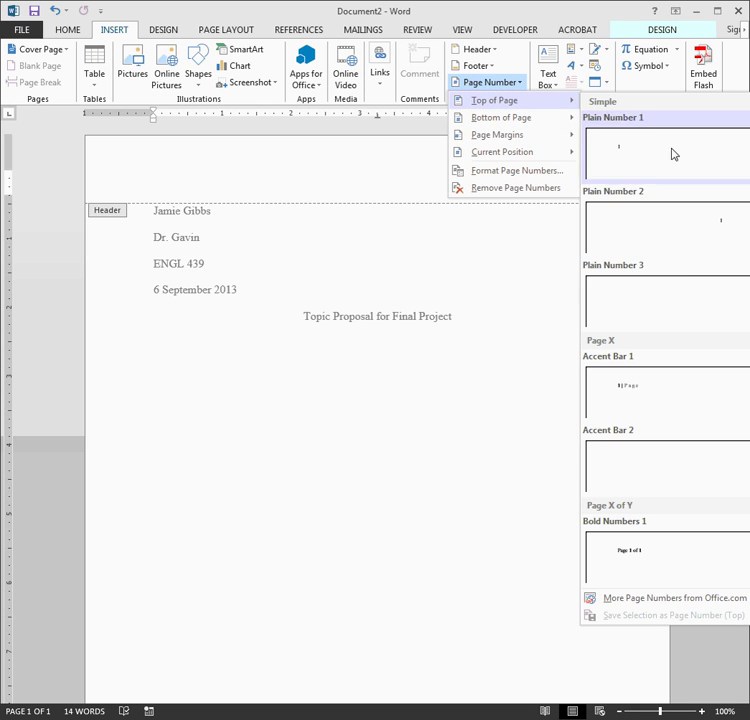
pyautogui.click(688, 283)
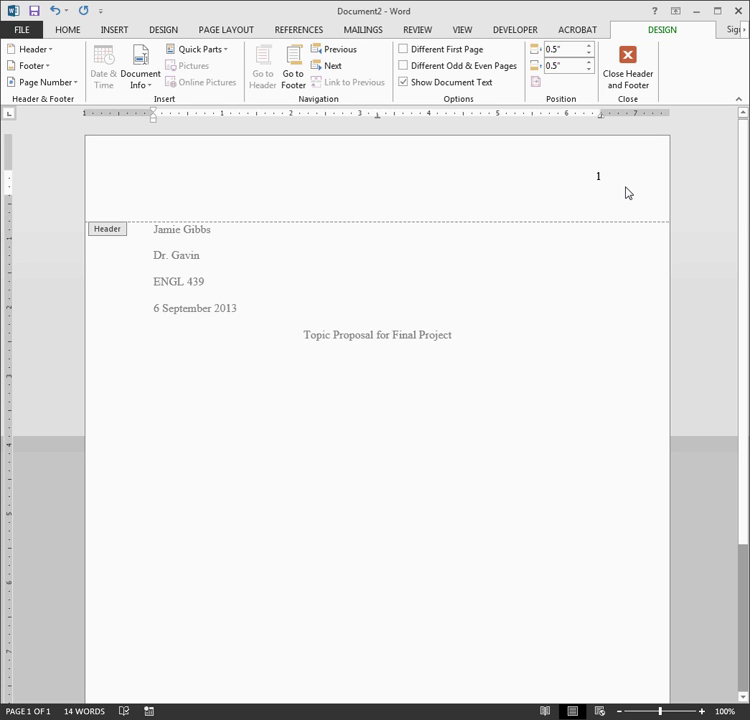
# Set the header page number's font to Times New Roman.
pyautogui.moveTo(618, 186); pyautogui.dragTo(593, 184)
pyautogui.click(76, 31)
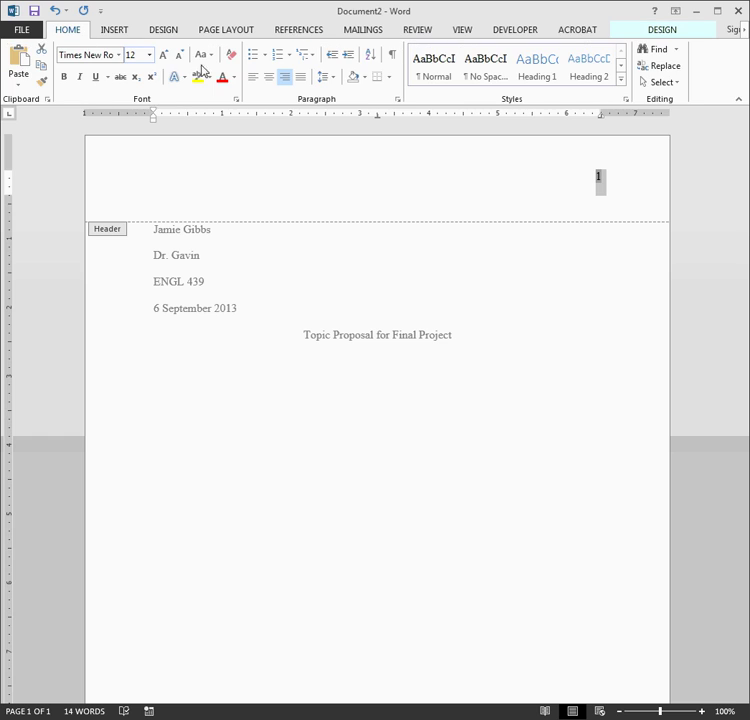
pyautogui.click(97, 56)
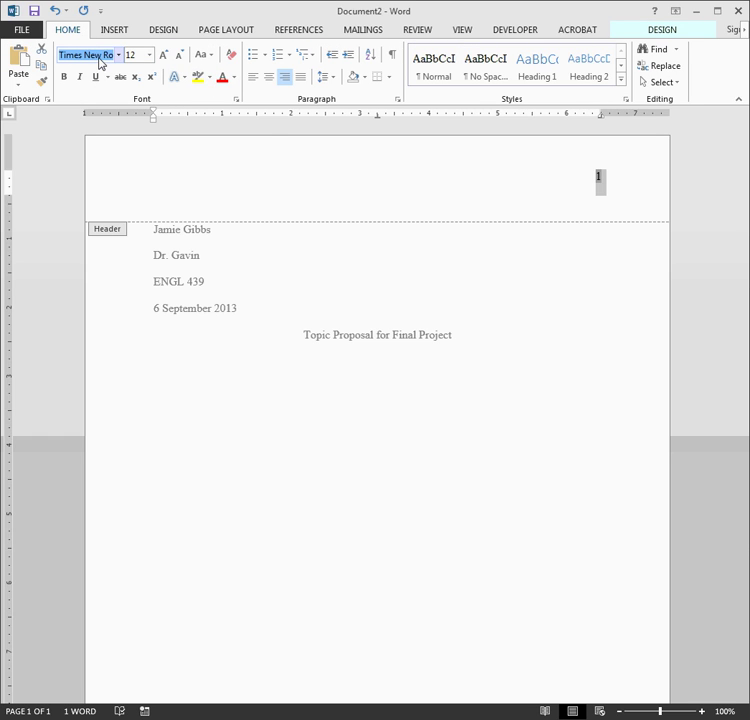
pyautogui.write('Ca')
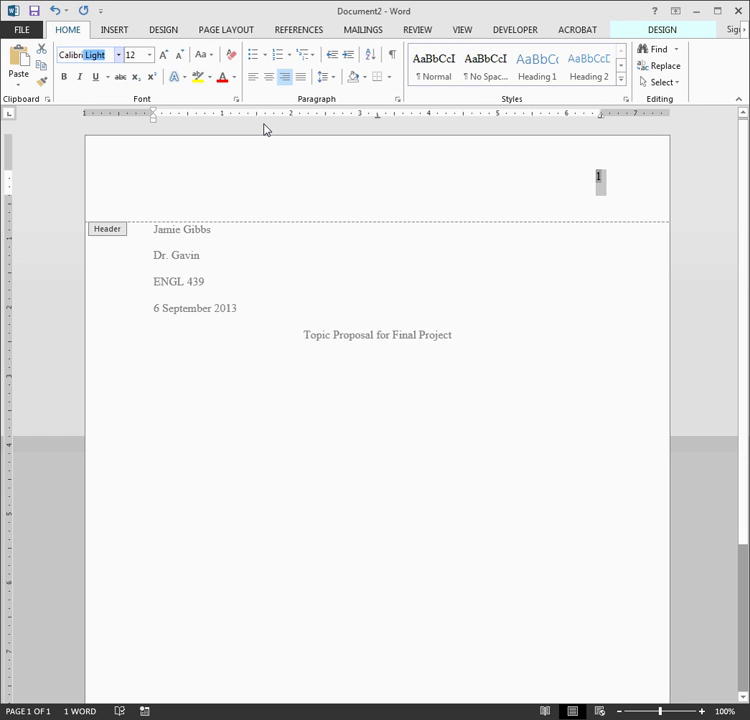
pyautogui.press('BackSpace')
pyautogui.press('Return')
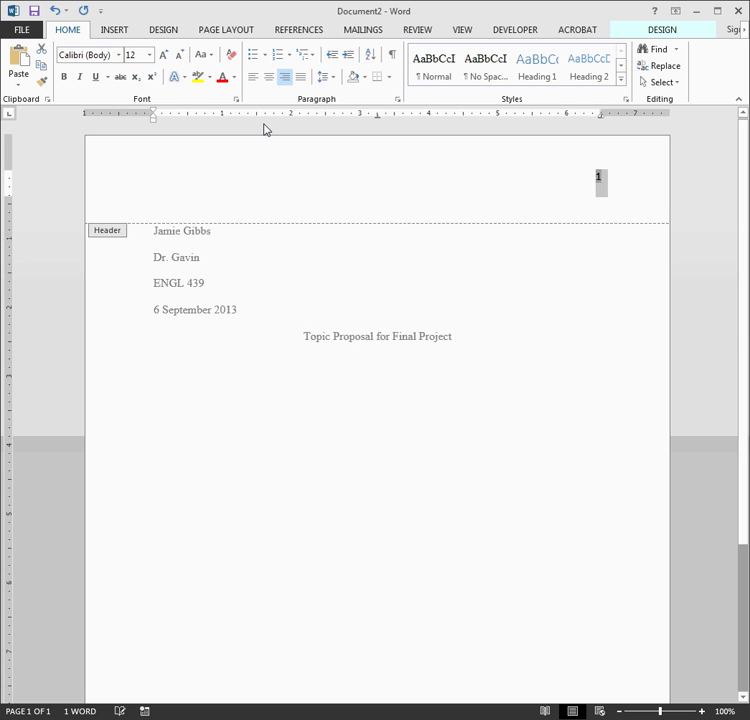
pyautogui.click(603, 194)
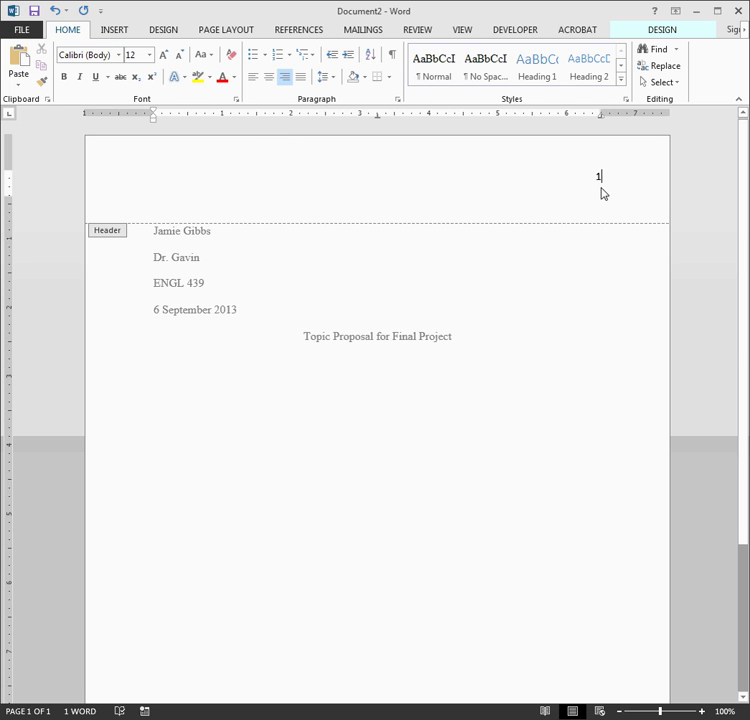
pyautogui.moveTo(607, 180); pyautogui.dragTo(586, 179)
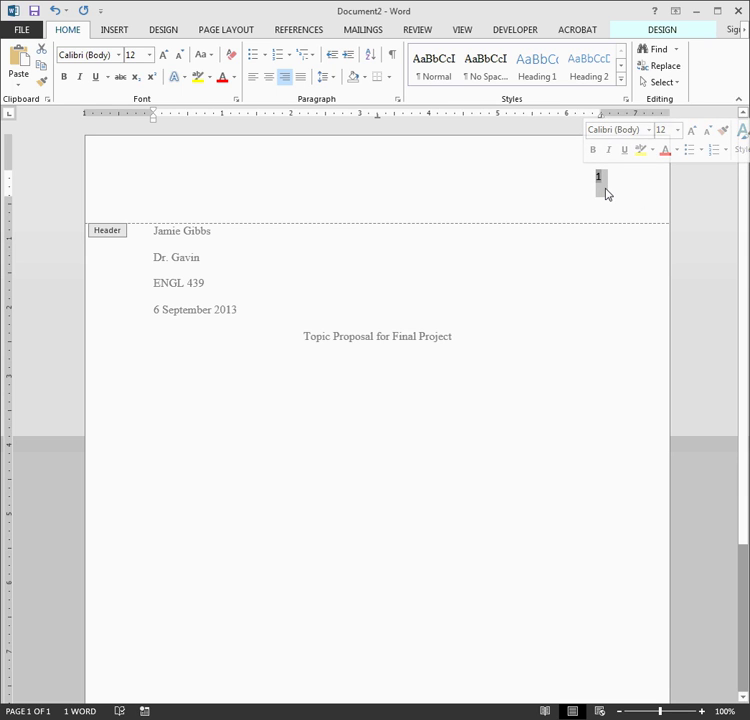
pyautogui.click(92, 55)
pyautogui.write('Times New Roman')
pyautogui.press('Return')
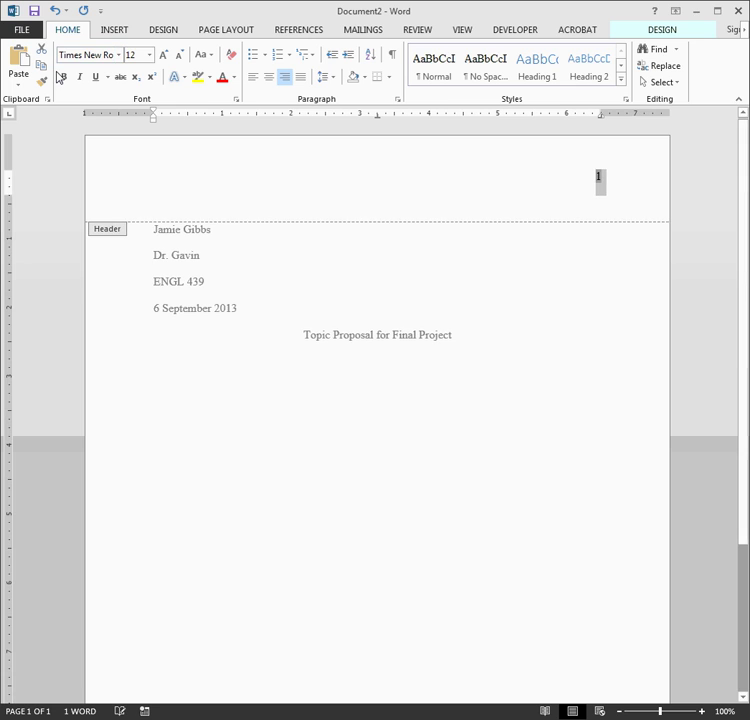
pyautogui.click(600, 196)
# Type the student's surname before the page number, close the header, and start a left-aligned line.
pyautogui.doubleClick(591, 189)
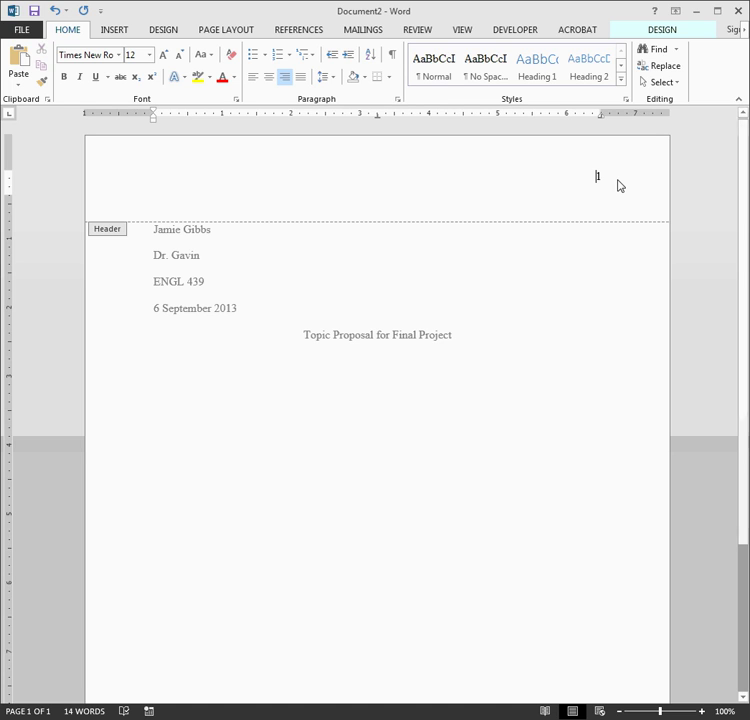
pyautogui.write('Gibbs')
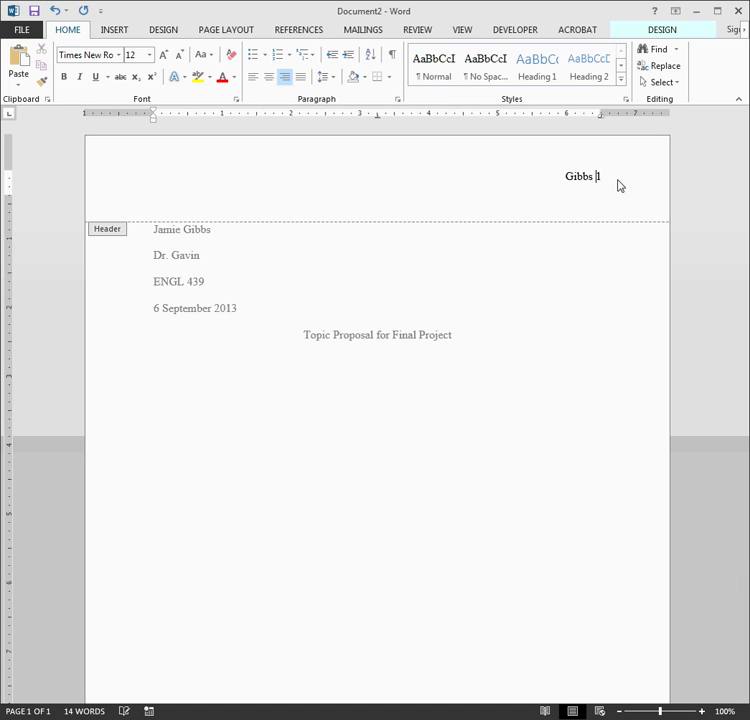
pyautogui.doubleClick(530, 367)
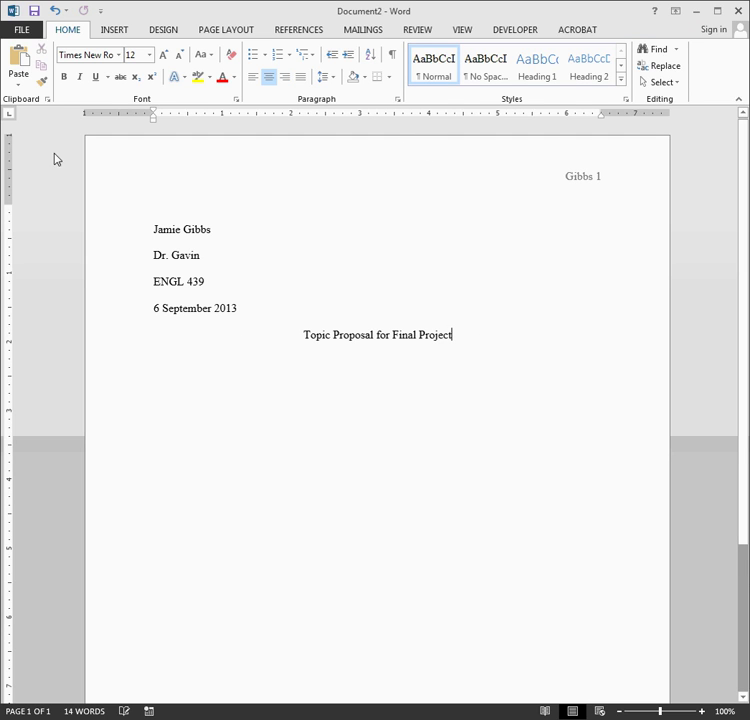
pyautogui.doubleClick(552, 186)
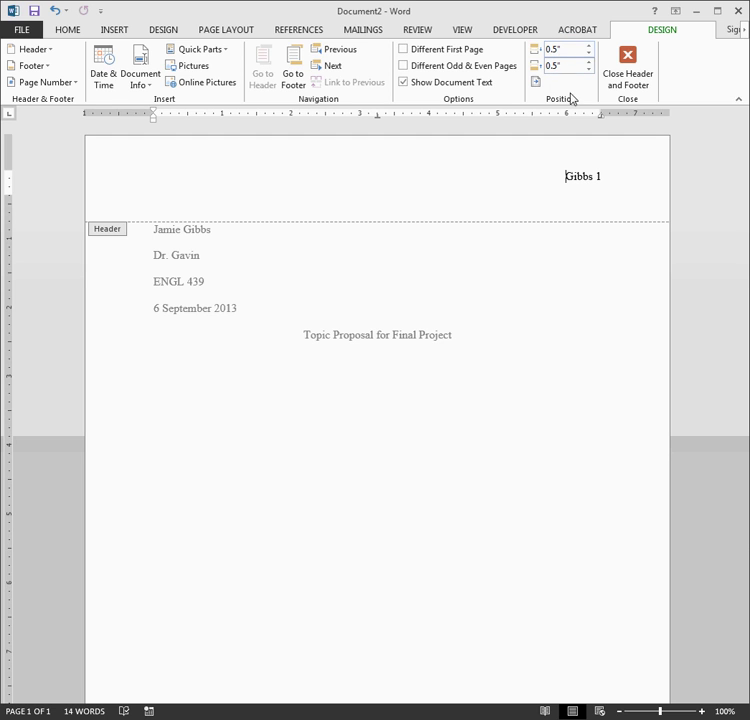
pyautogui.doubleClick(598, 352)
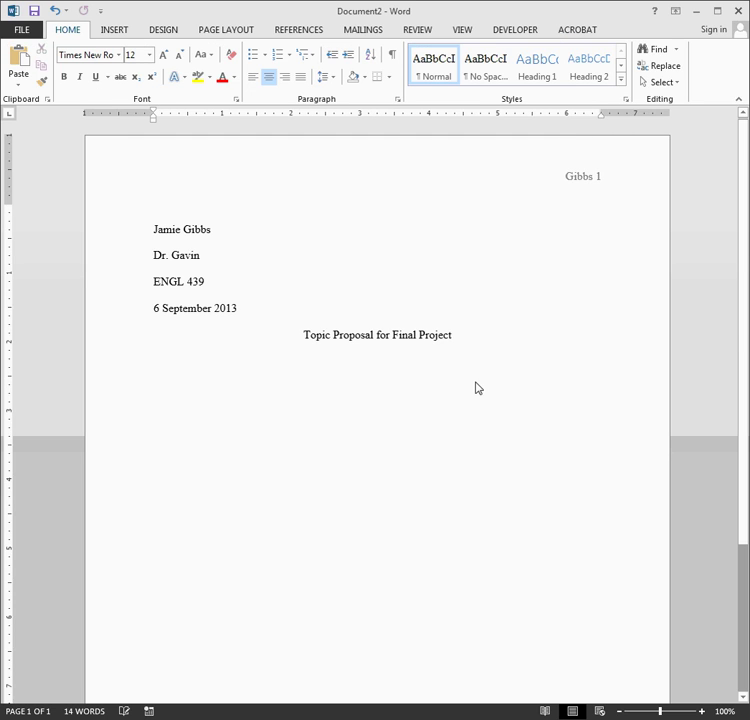
pyautogui.press('Return')
pyautogui.hotkey('ctrl', 'l')
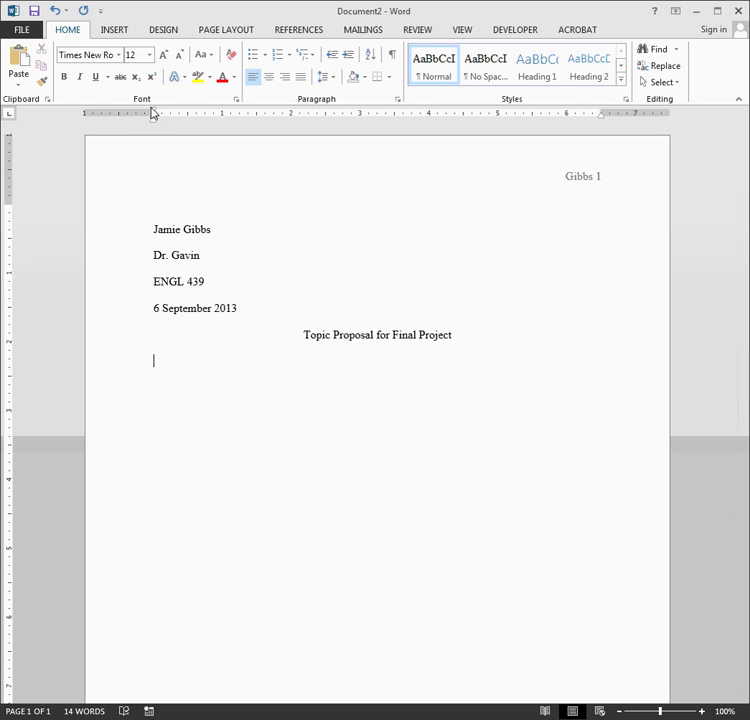
# Type the sentence 'This is what a sentence looks like when you…' with a 0.5" first-line indent.
pyautogui.moveTo(155, 113); pyautogui.dragTo(187, 116)
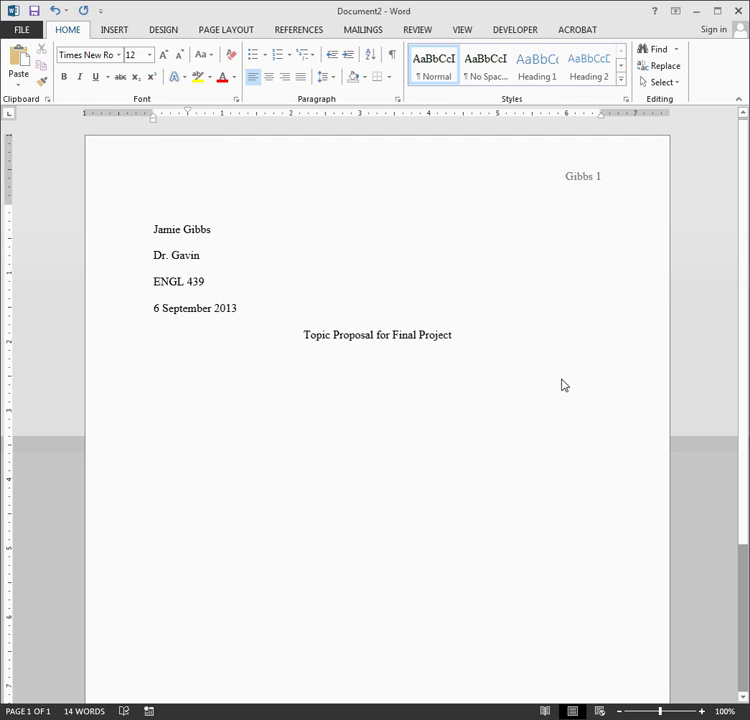
pyautogui.write('This is what a')
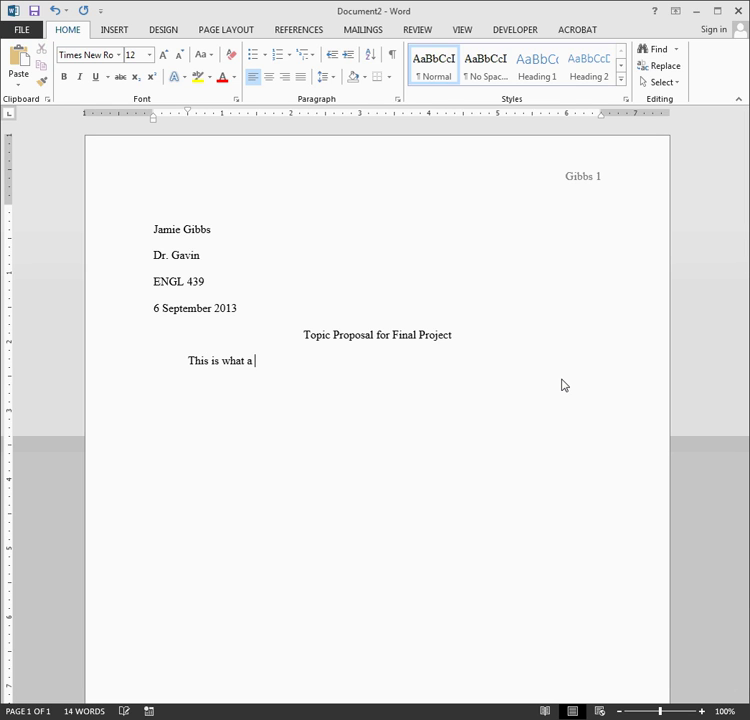
pyautogui.write(' sentence looks like w')
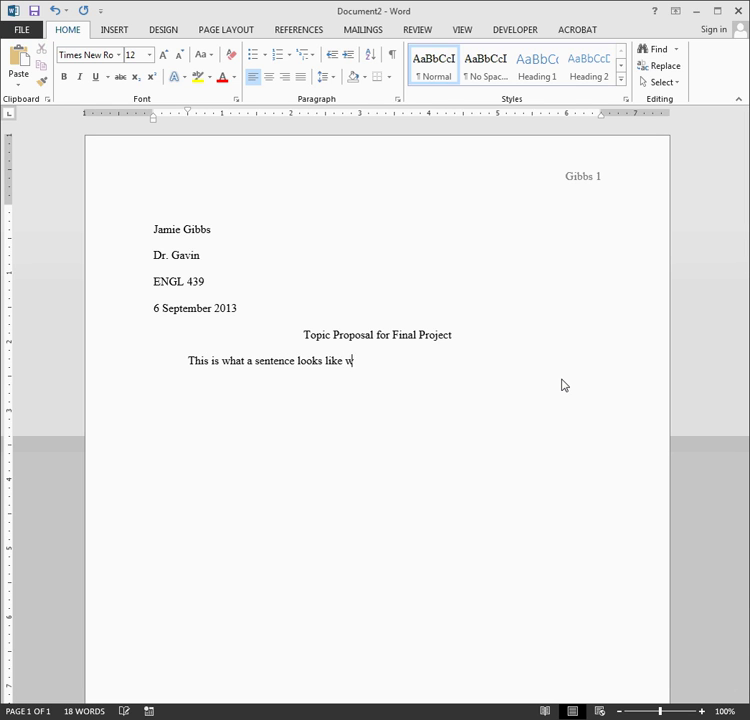
pyautogui.write('hen you use the proper indentation and margins for')
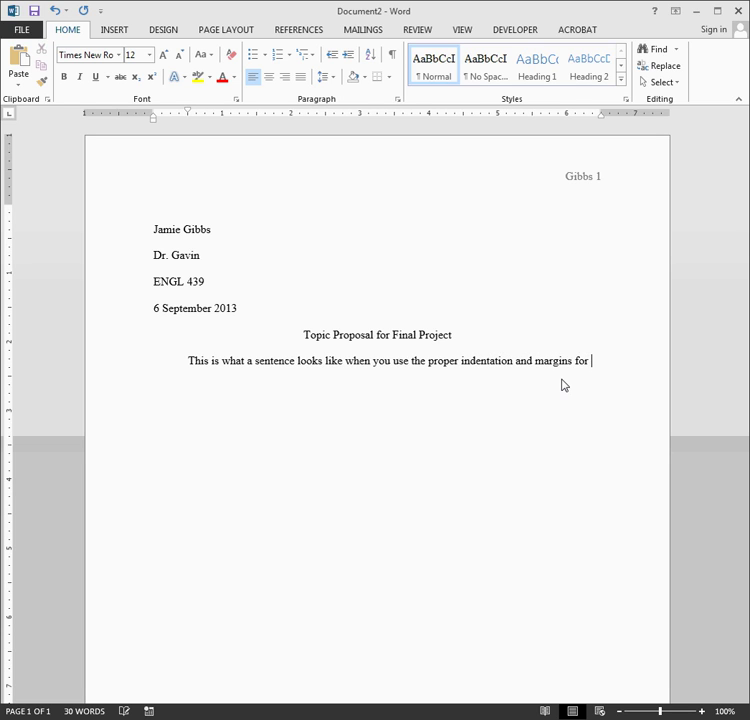
pyautogui.write('MLA FORM')
pyautogui.click(162, 370)
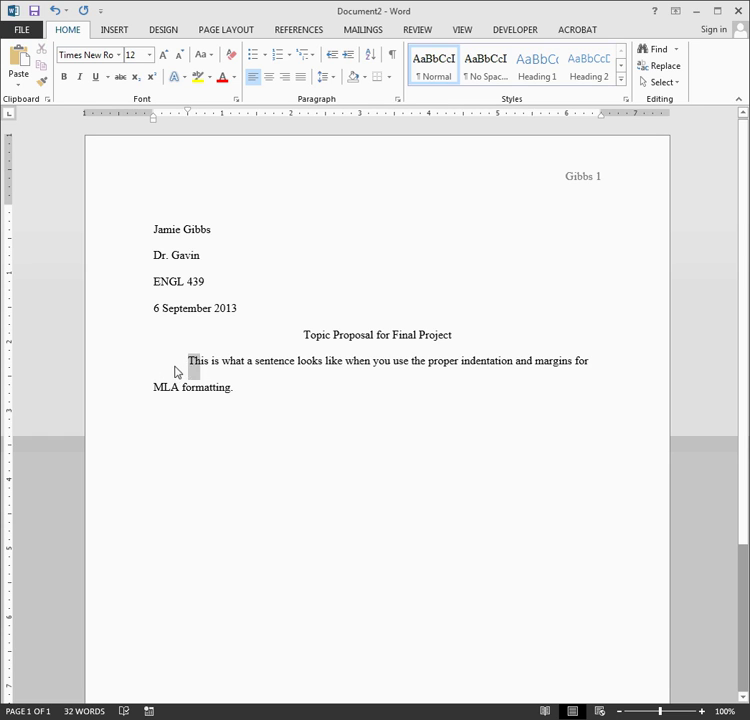
pyautogui.press('BackSpace')
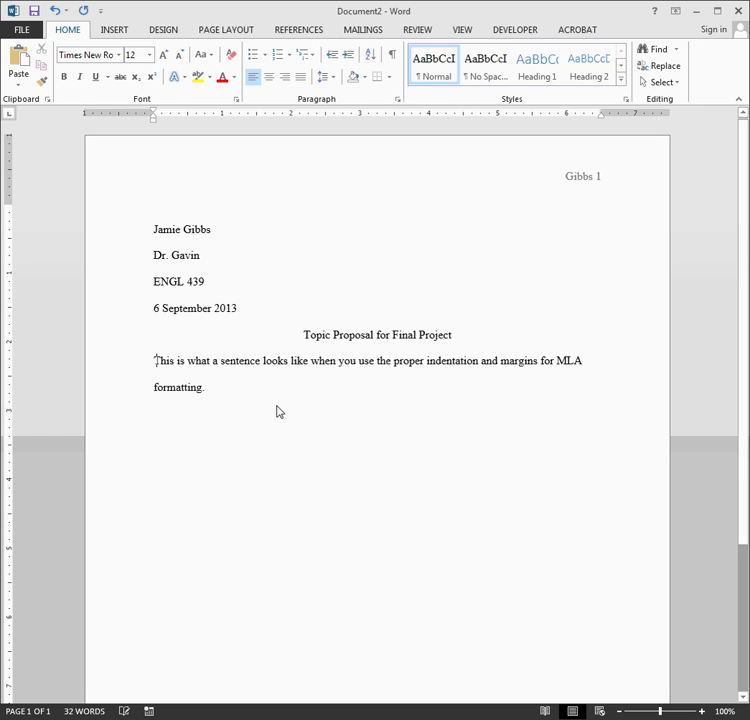
pyautogui.press('Tab')
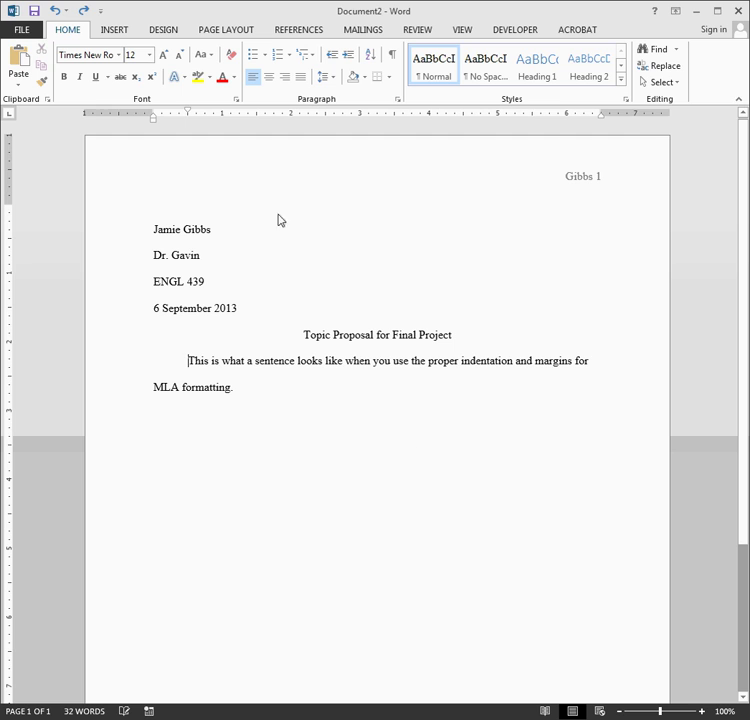
# Add blank lines after 'MLA formatting.' until page 2 appears, its header numbered 2.
pyautogui.scroll(-3, 428, 350)
pyautogui.scroll(-1, 417, 208)
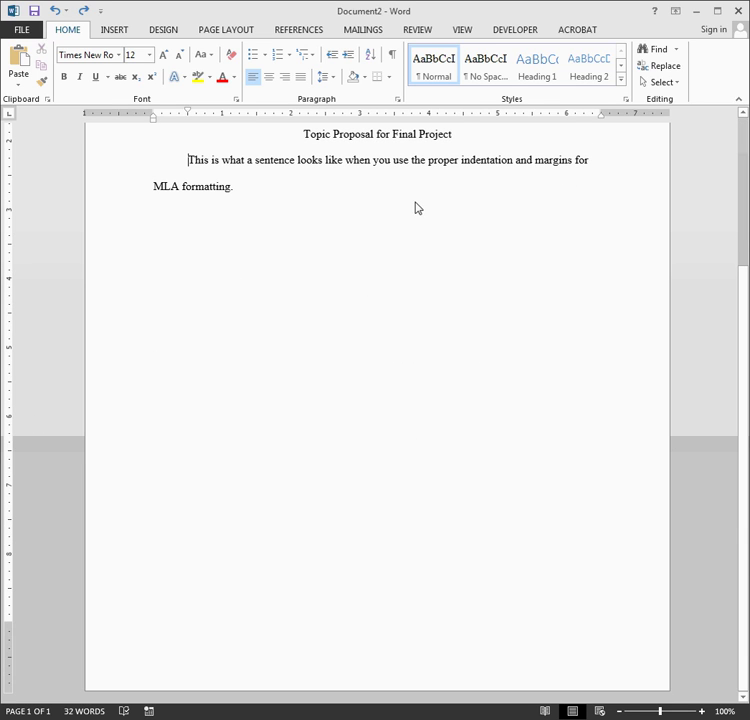
pyautogui.click(407, 231)
pyautogui.press('Return')
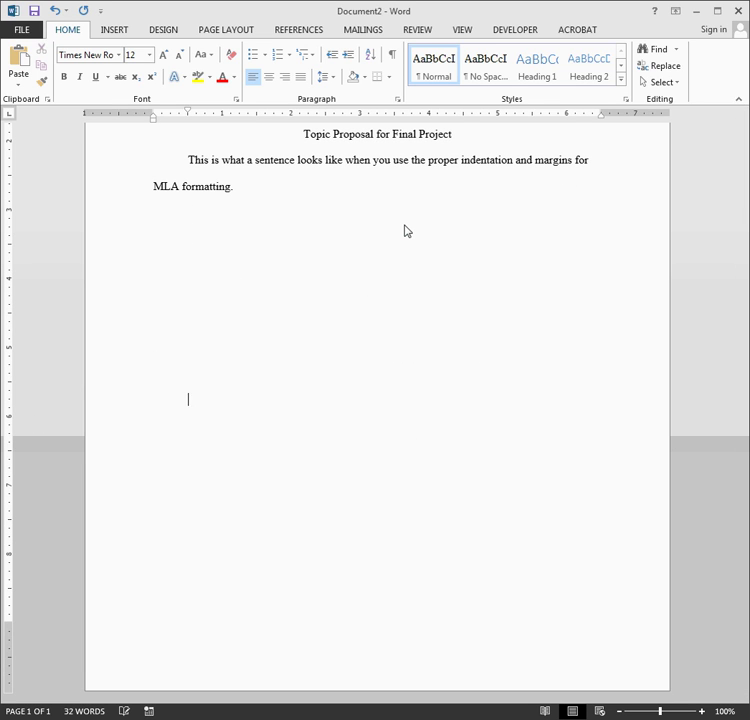
pyautogui.press('Return')
pyautogui.press('Return')
pyautogui.press('Return')
pyautogui.press('Return')
pyautogui.press('Return')
pyautogui.press('Return')
pyautogui.press('Return')
pyautogui.press('Return')
pyautogui.press('Return')
pyautogui.press('Return')
pyautogui.press('Return')
pyautogui.press('Return')
pyautogui.press('Return')
pyautogui.press('Return')
pyautogui.press('Return')
pyautogui.press('Return')
pyautogui.press('Return')
pyautogui.press('Return')
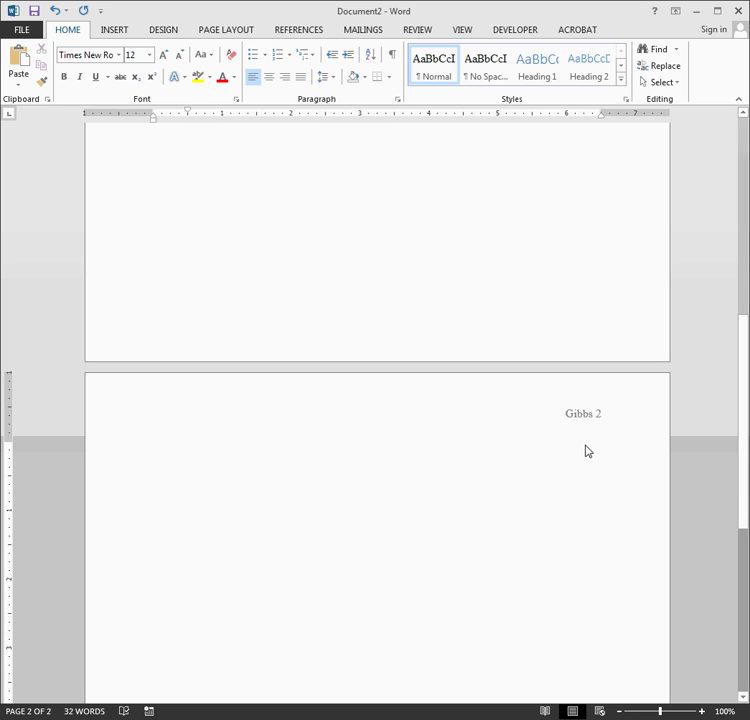
pyautogui.scroll(5, 181, 632)
pyautogui.scroll(7, 181, 632)
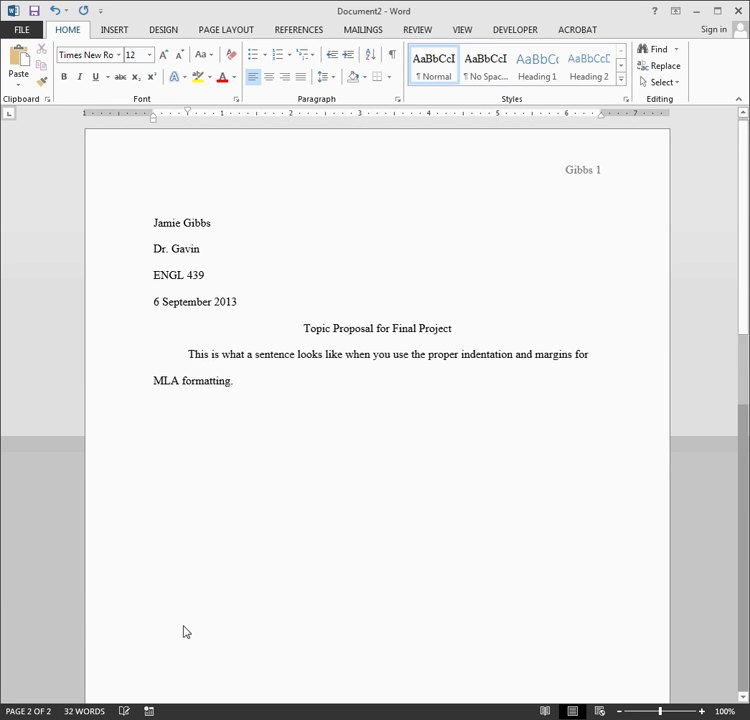